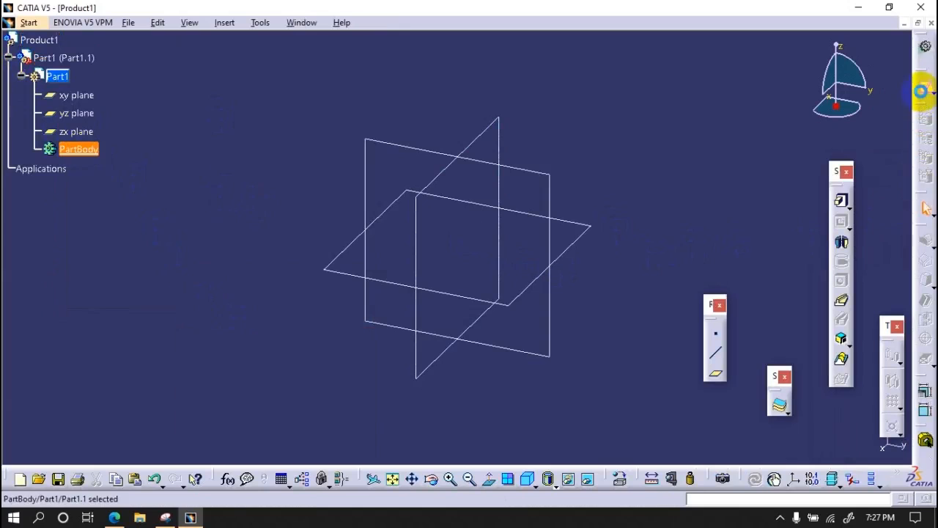
- Sketch a rectangle about 59 by 15 mm on the zx plane, above the origin and across the vertical axis
left_click(475, 141)
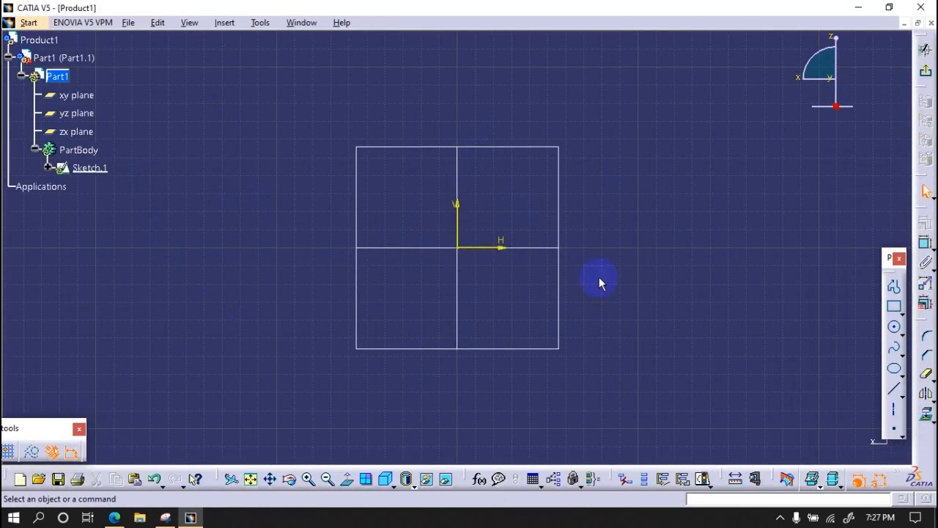
left_click(894, 306)
left_click(404, 175)
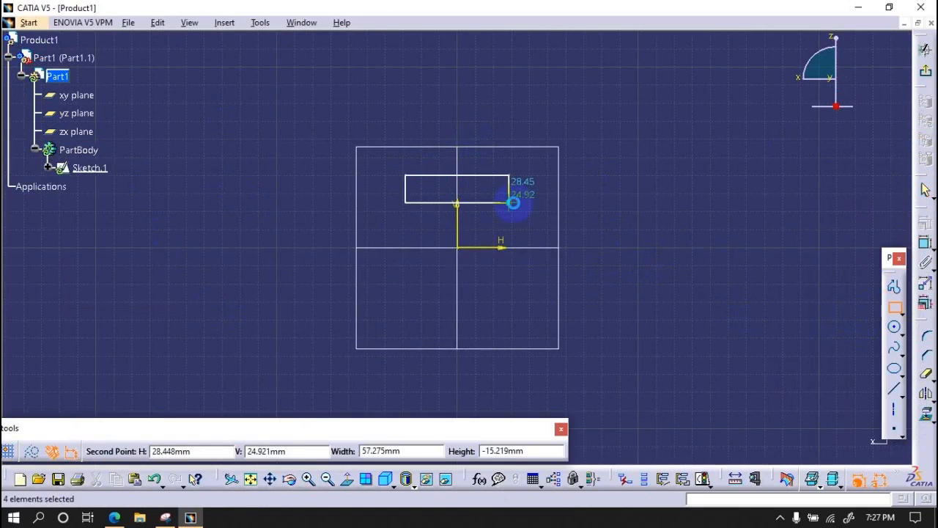
left_click(512, 202)
- Constrain the rectangle's two vertical sides to be symmetric about the sketch's vertical axis
left_click(926, 243)
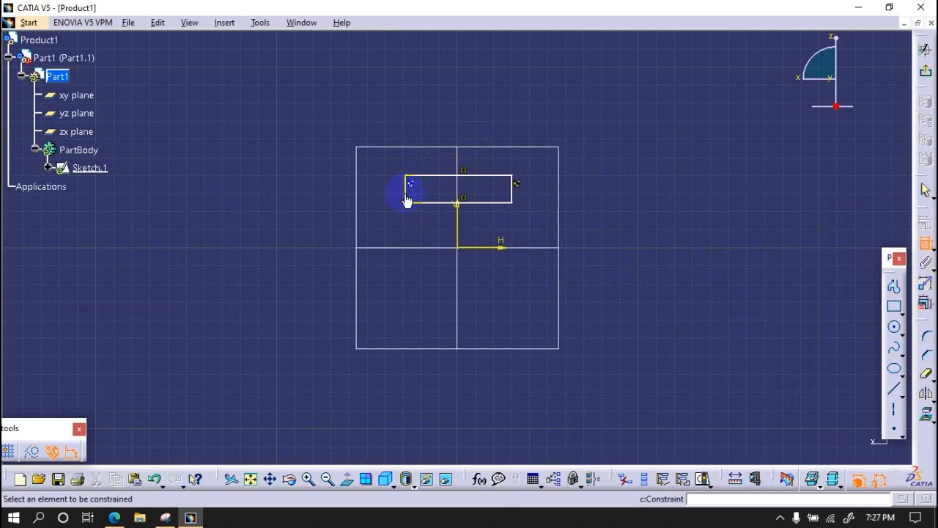
left_click(408, 198)
left_click(514, 194)
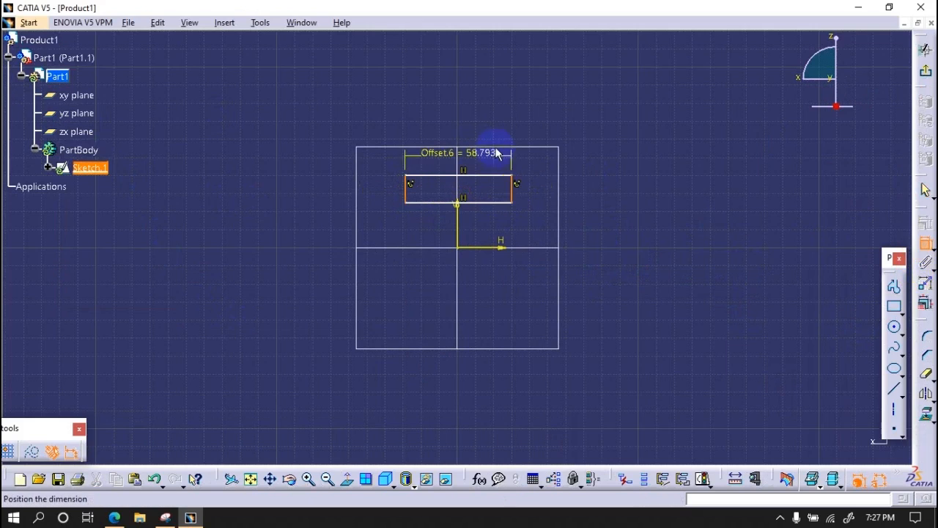
right_click(475, 93)
left_click(518, 227)
left_click(458, 226)
- Dimension the rectangle's width along its bottom edge and set it to 20 mm
left_click(489, 201)
left_click(658, 124)
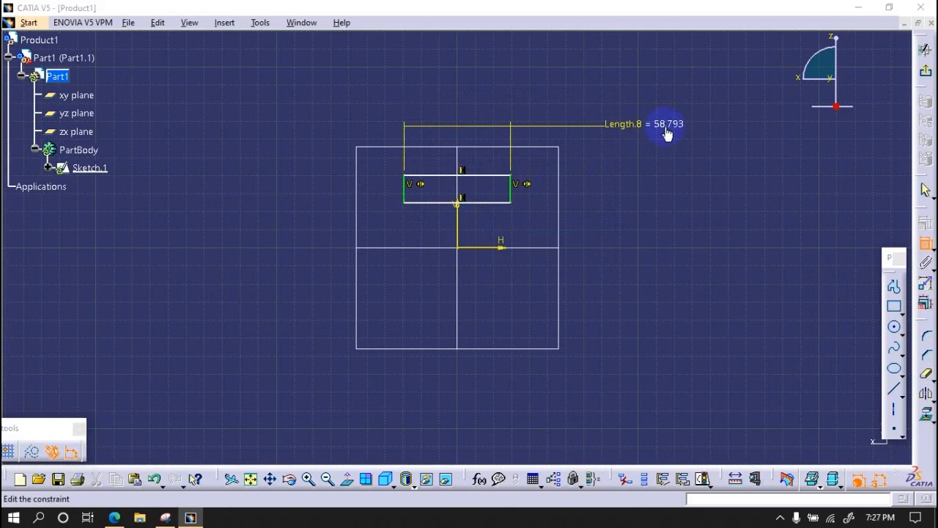
double_click(667, 125)
type("20")
key("Return")
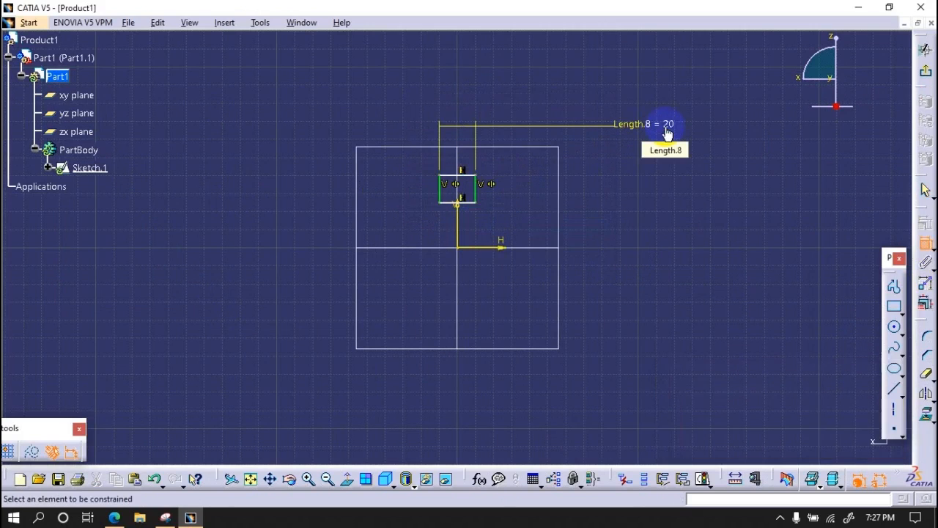
- Dimension the distance between the rectangle's bottom edge and the horizontal axis
left_click(445, 203)
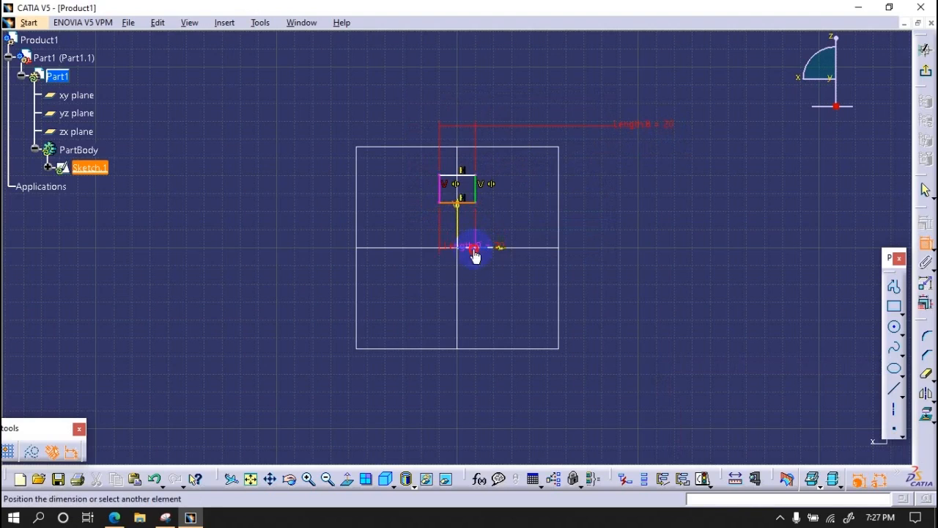
left_click(475, 250)
left_click(289, 233)
- Try to set the distance from the bottom edge to the horizontal axis to 40 mm, and undo the change
double_click(318, 233)
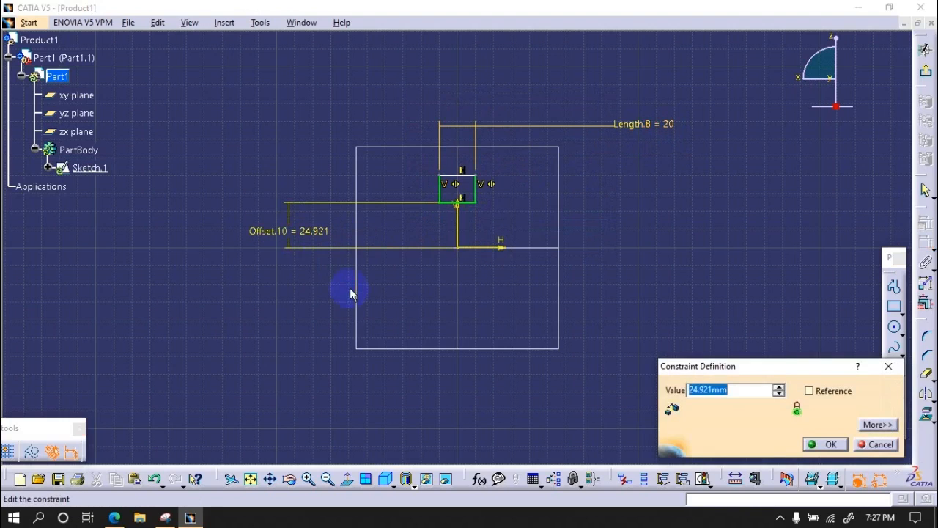
type("40")
key("Return")
key("ctrl+z")
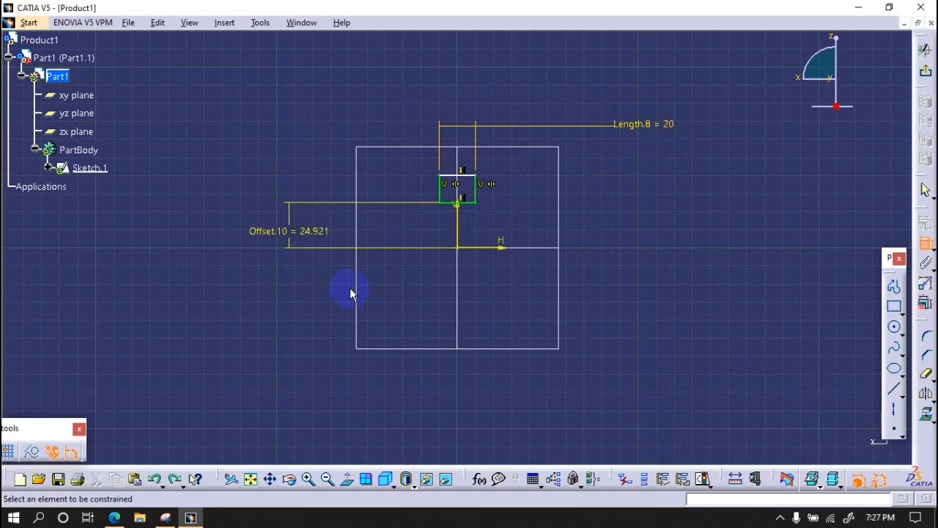
- Dimension the rectangle's height on its vertical side and set it to 6 mm
left_click(477, 195)
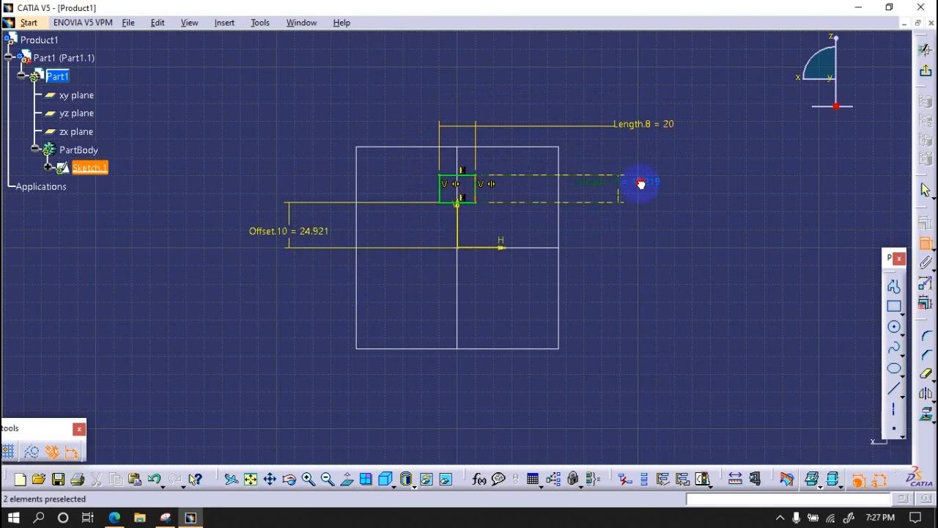
double_click(640, 183)
type("6")
key("Return")
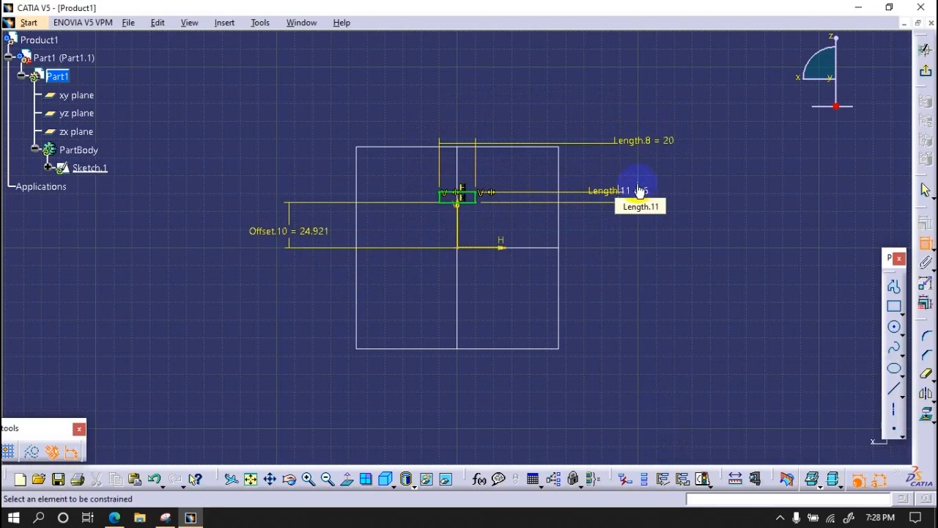
- Set the distance between the rectangle's bottom edge and the horizontal axis to 40 mm
double_click(317, 233)
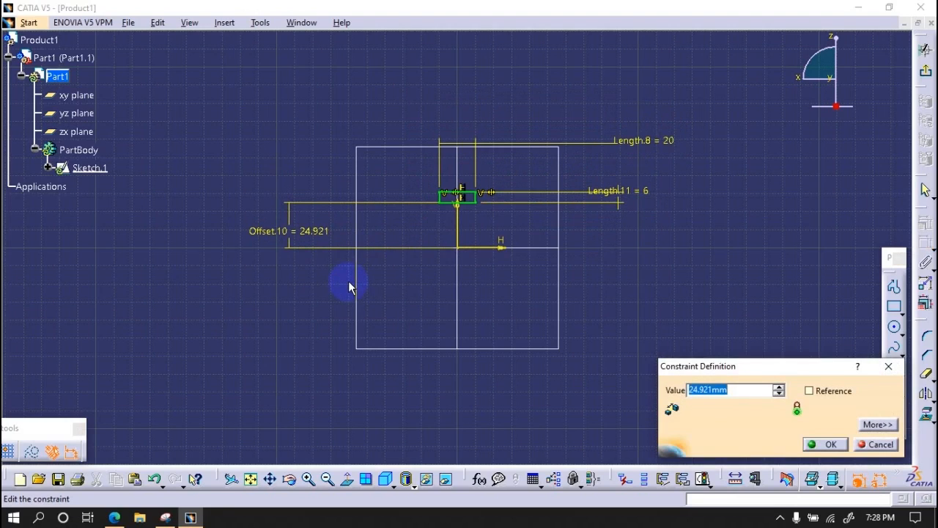
type("40")
key("Return")
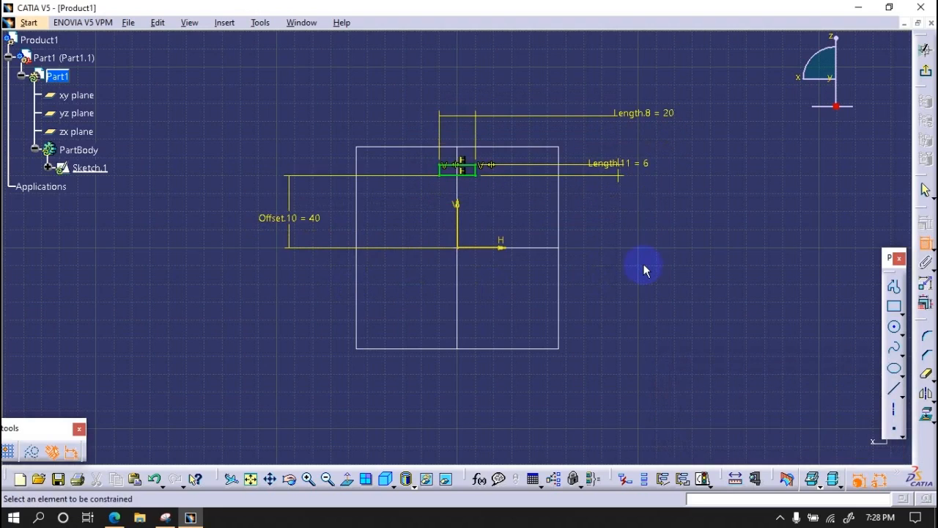
- Draw a circle about 13 mm in diameter above the rectangle, centred on the vertical axis
left_click(894, 330)
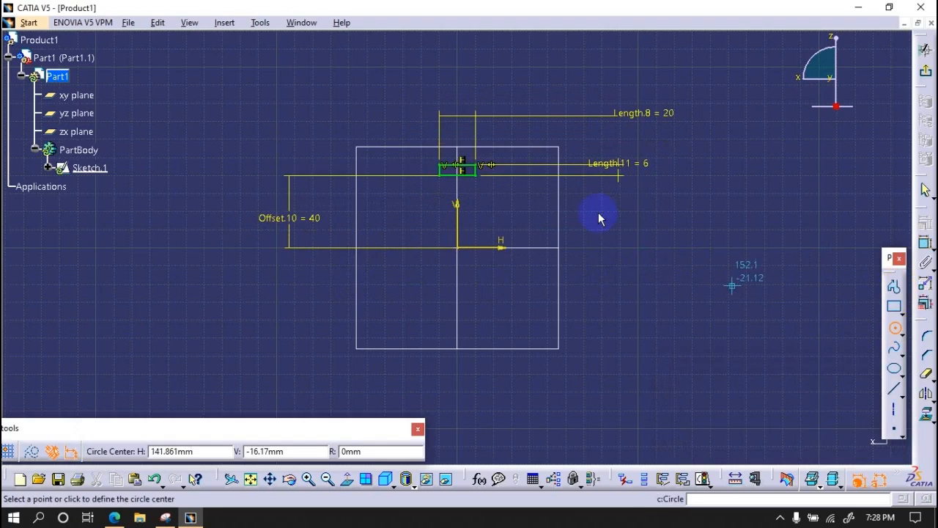
mouse_move(489, 161)
middle_mouse_down()
mouse_move(489, 125)
mouse_move(497, 181)
middle_mouse_up()
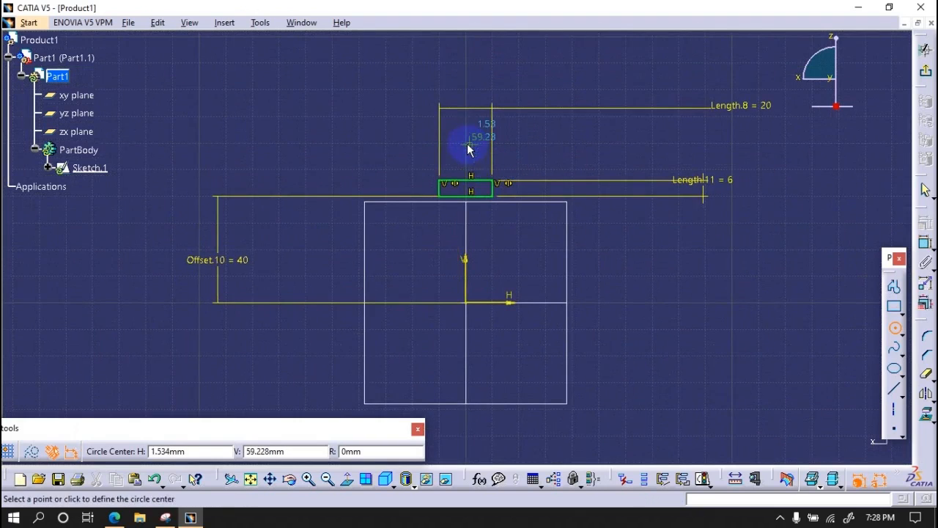
left_click(470, 140)
left_click(486, 145)
- Dimension the circle and set its diameter to 12 mm
left_click(925, 242)
left_click(586, 73)
double_click(589, 75)
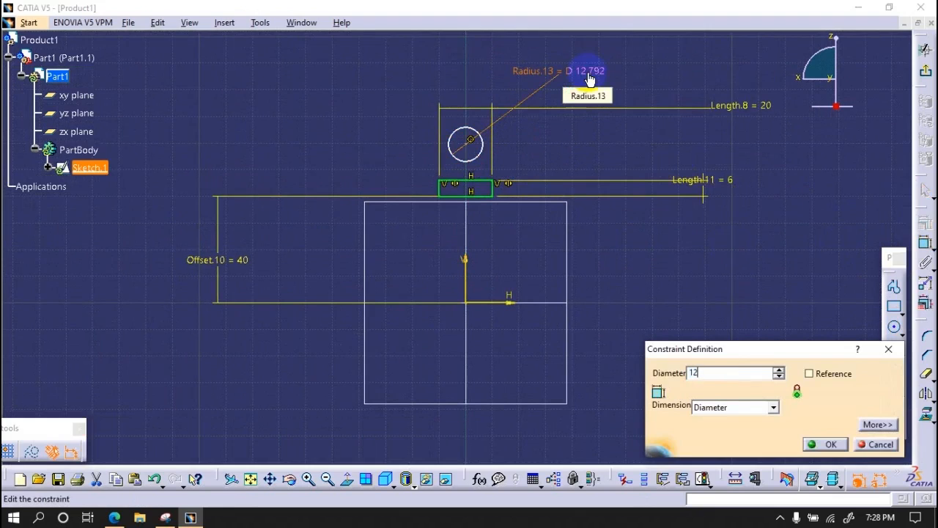
key("Return")
- Dimension the circle's centre from the horizontal axis and set the distance to 50 mm
left_click(925, 241)
left_click(468, 145)
left_click(477, 305)
left_click(769, 249)
double_click(771, 250)
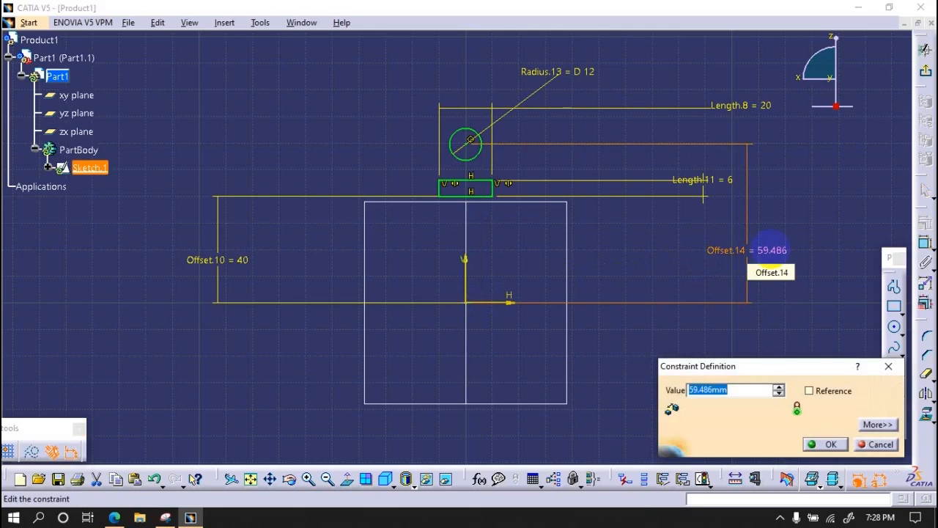
key("Return")
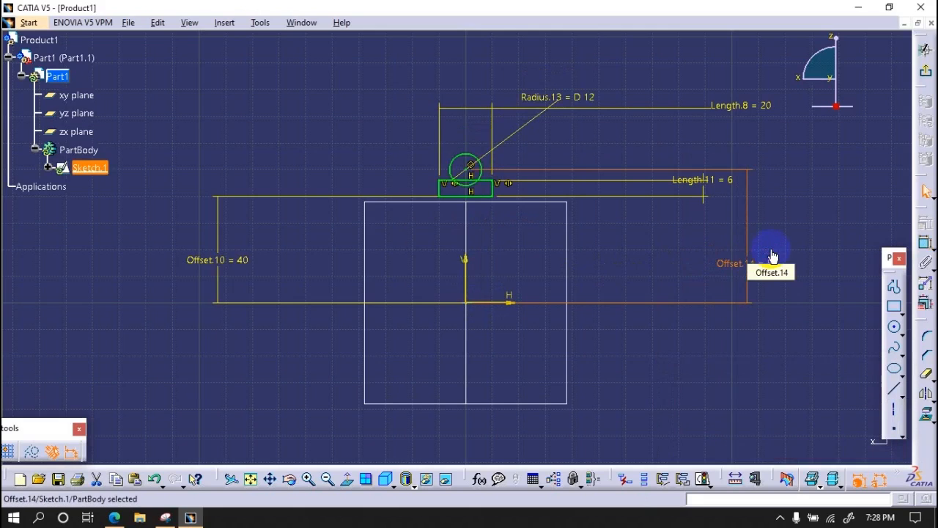
- Quick Trim the circle's upper arc and the top-edge segment inside the circle to form a concave groove in the profile
left_click(926, 374)
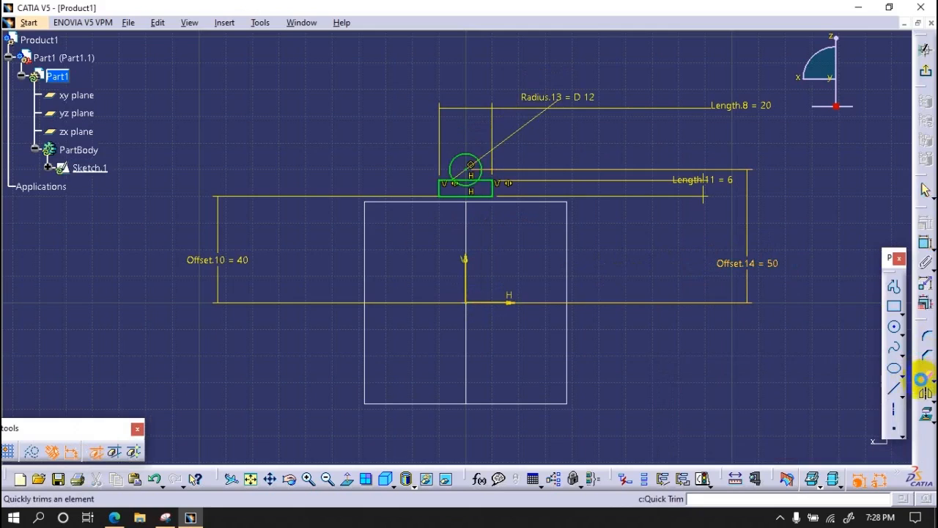
left_click(467, 157)
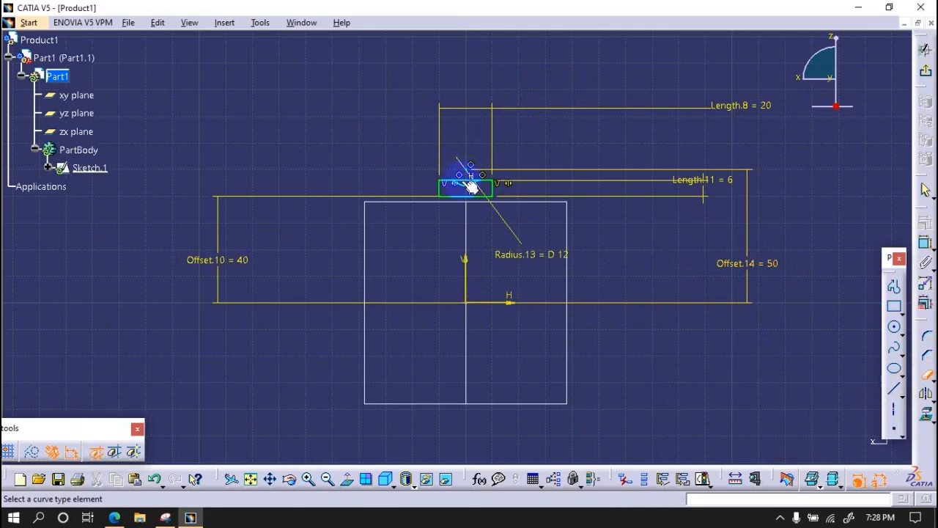
left_click(501, 290)
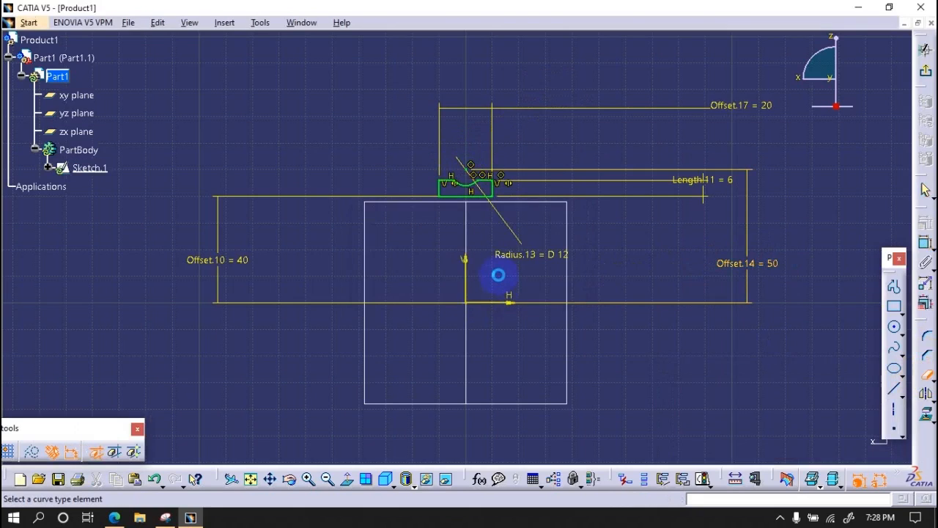
- Round the two corners where the groove arc meets the top edge with a 1 mm radius
left_click(927, 336)
mouse_move(517, 233)
middle_mouse_down()
mouse_move(515, 184)
mouse_move(491, 267)
mouse_move(409, 223)
middle_mouse_up()
left_click(490, 251)
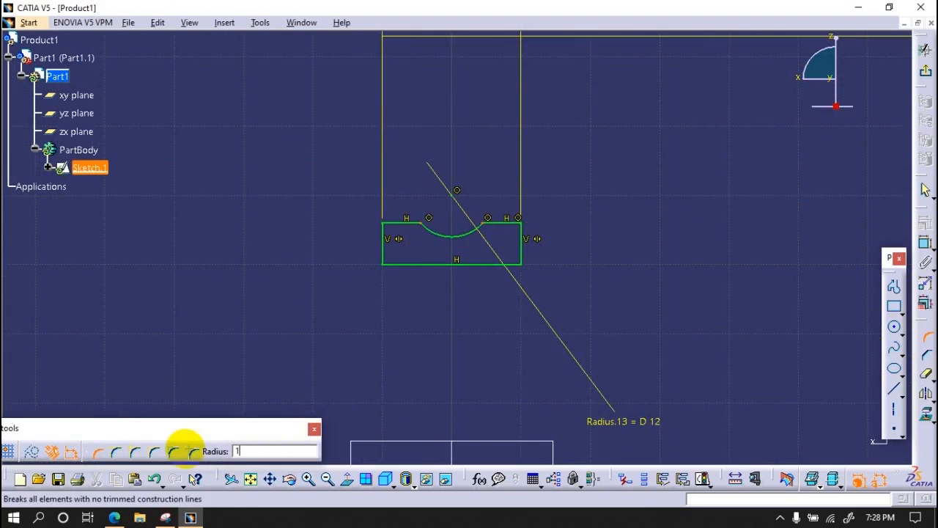
type("1")
key("Return")
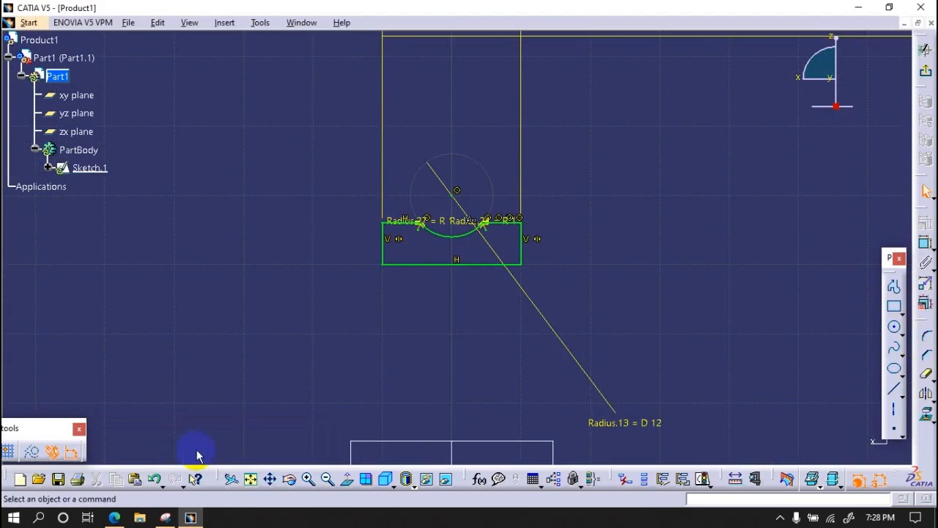
- Leave the sketch and revolve the grooved profile 360 degrees about the X axis with the Shaft command
left_click(926, 73)
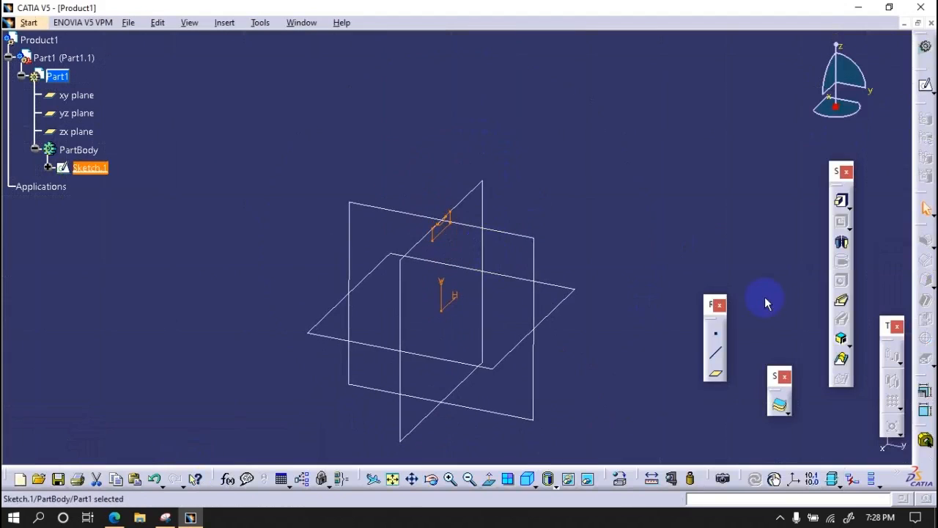
left_click(838, 246)
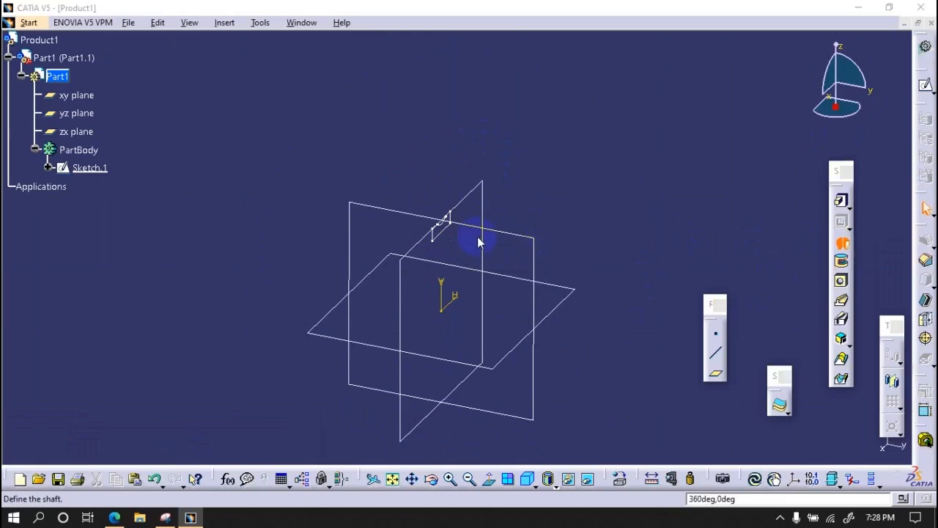
left_click(440, 233)
right_click(810, 399)
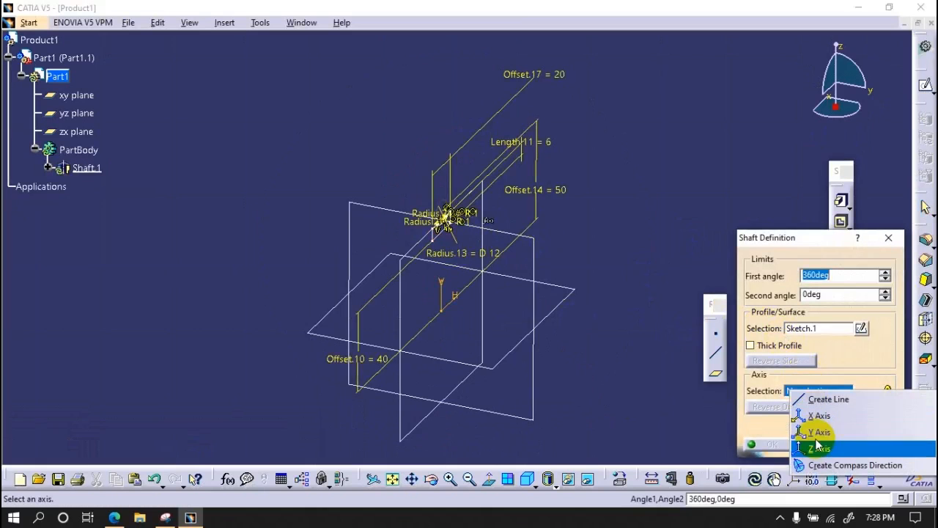
left_click(815, 415)
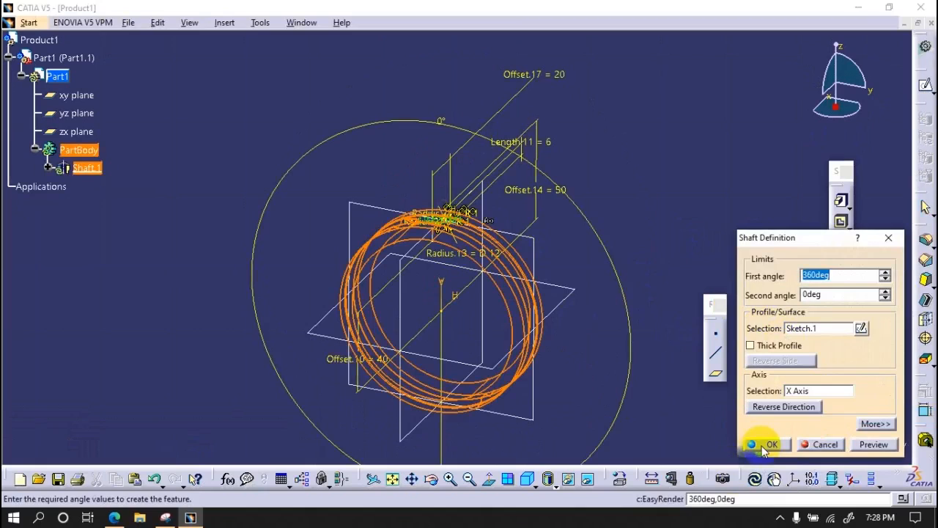
left_click(763, 443)
middle_click_drag(580, 315, 475, 283)
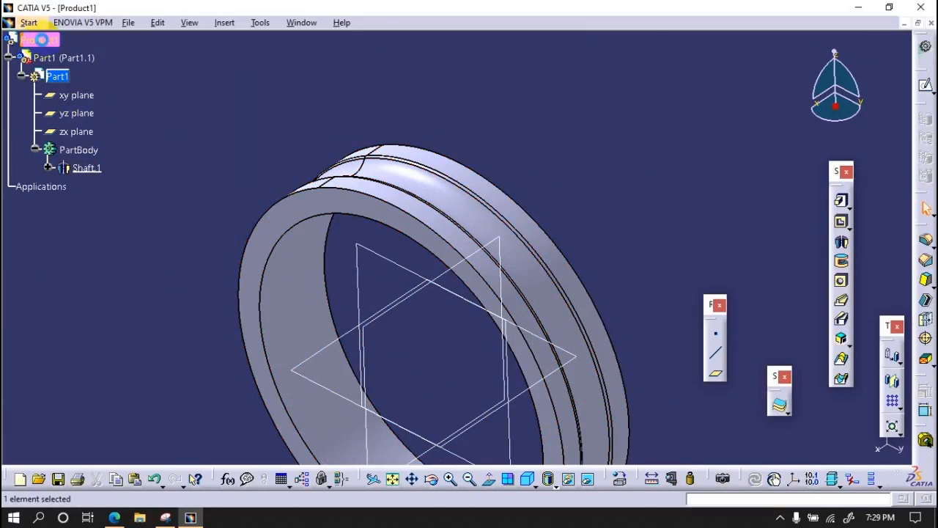
- Insert a new part, Part2, into Product1 and activate its PartBody for editing
right_click(42, 39)
mouse_move(124, 266)
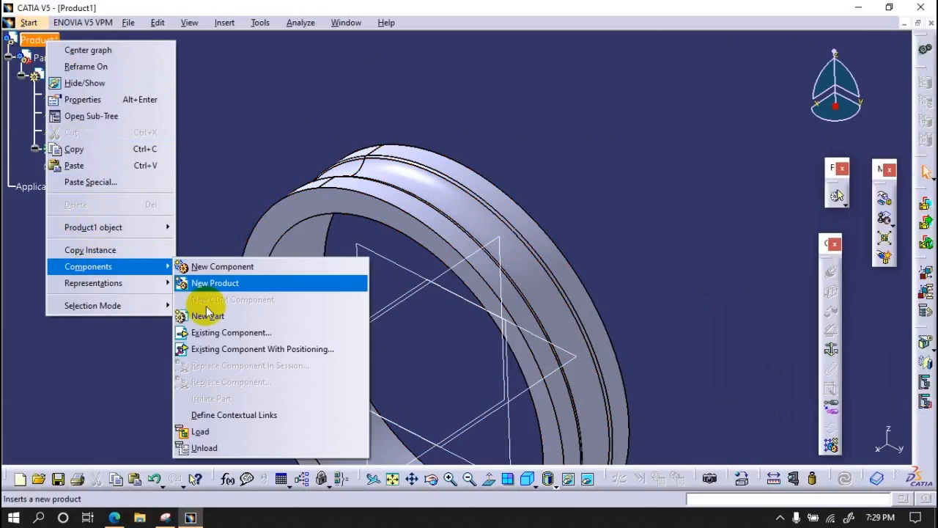
left_click(207, 314)
key("Return")
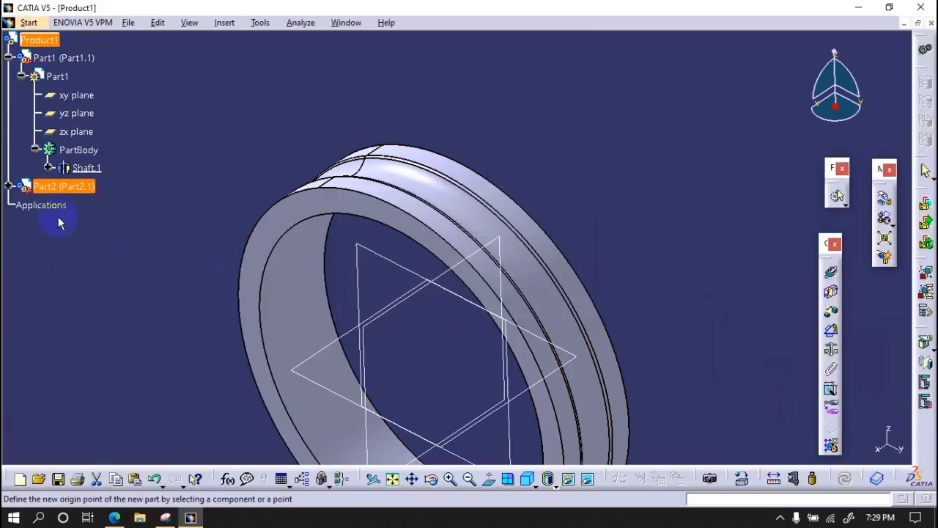
left_click(22, 204)
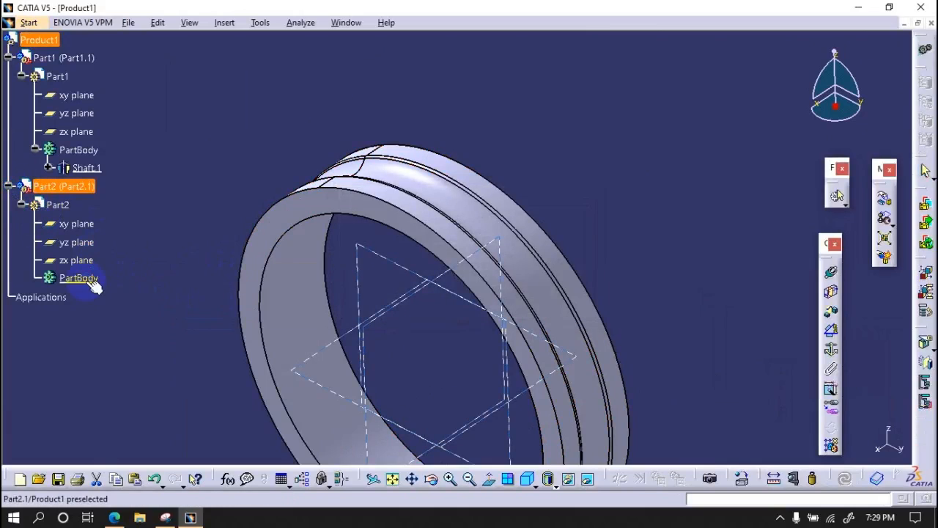
double_click(85, 279)
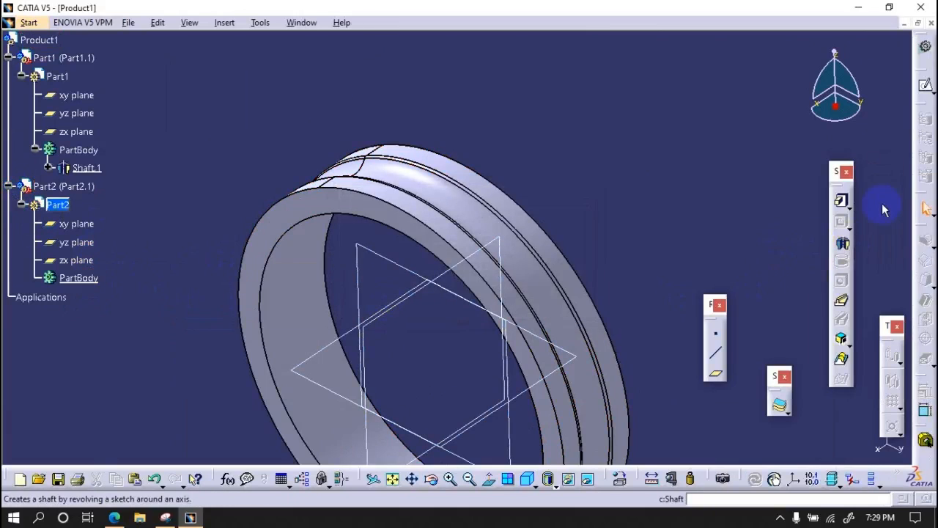
- Sketch a circle about 11 mm in diameter on Part2's zx plane, above the ring's groove and centred on the vertical axis
left_click(926, 88)
left_click(450, 266)
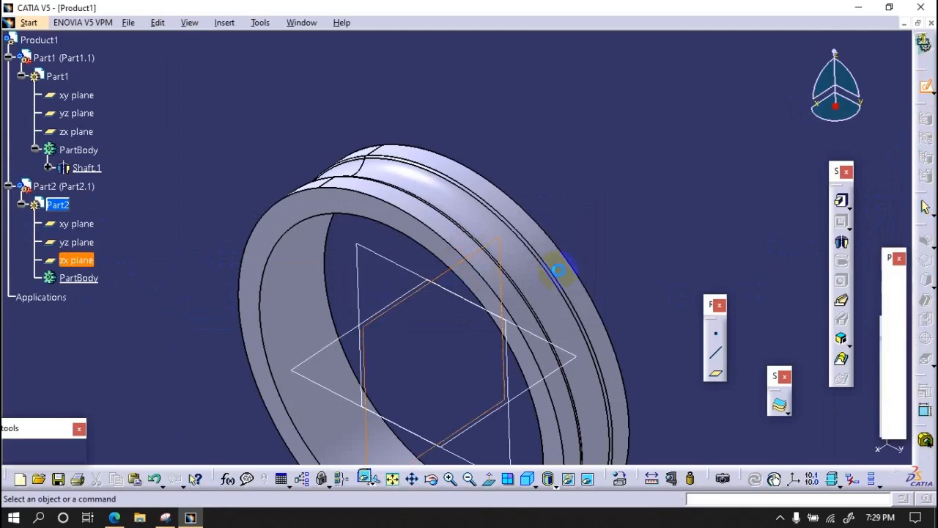
left_click(894, 328)
left_click(422, 96)
left_click(445, 103)
- Dimension the new circle in Part2's sketch and set its diameter to 12 mm
left_click(925, 242)
left_click(489, 71)
double_click(512, 67)
type("12")
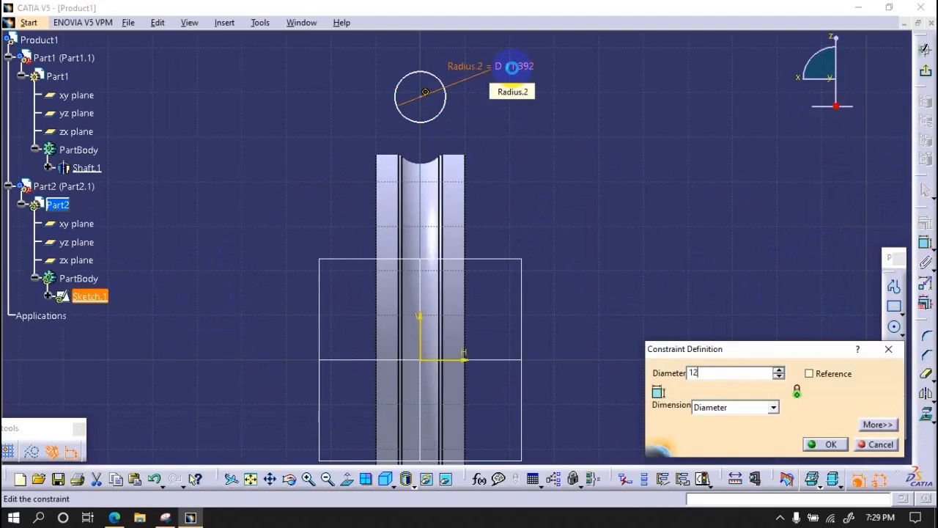
key("Return")
- Dimension the distance from the circle's centre to the horizontal axis and set it to 50 mm
left_click(926, 249)
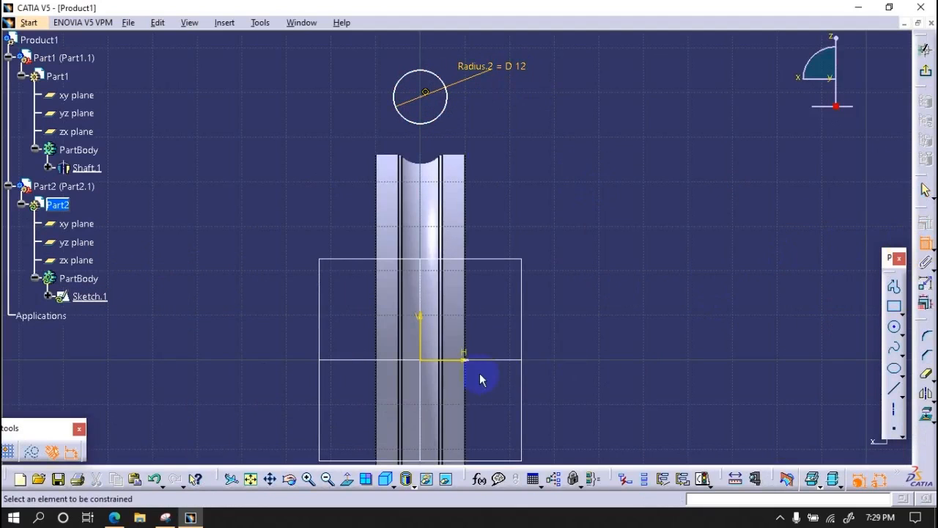
left_click(457, 360)
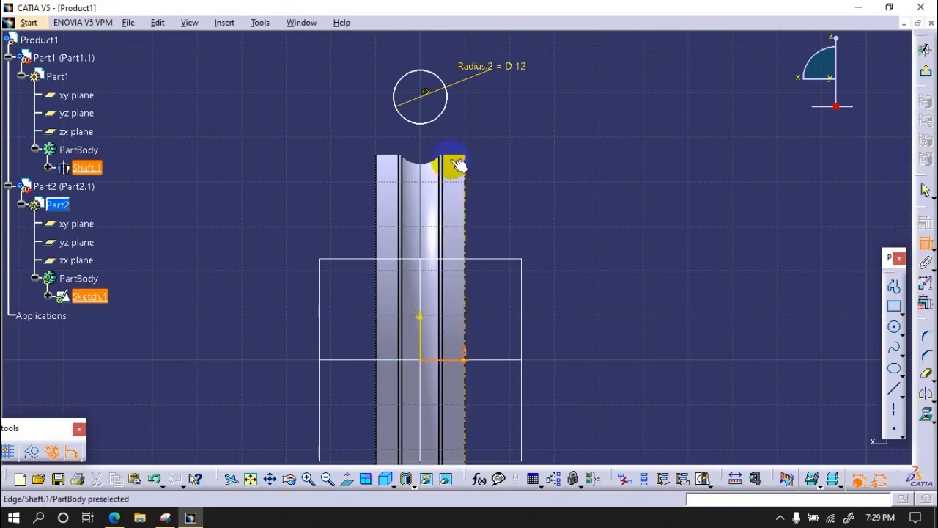
left_click(426, 95)
left_click(595, 202)
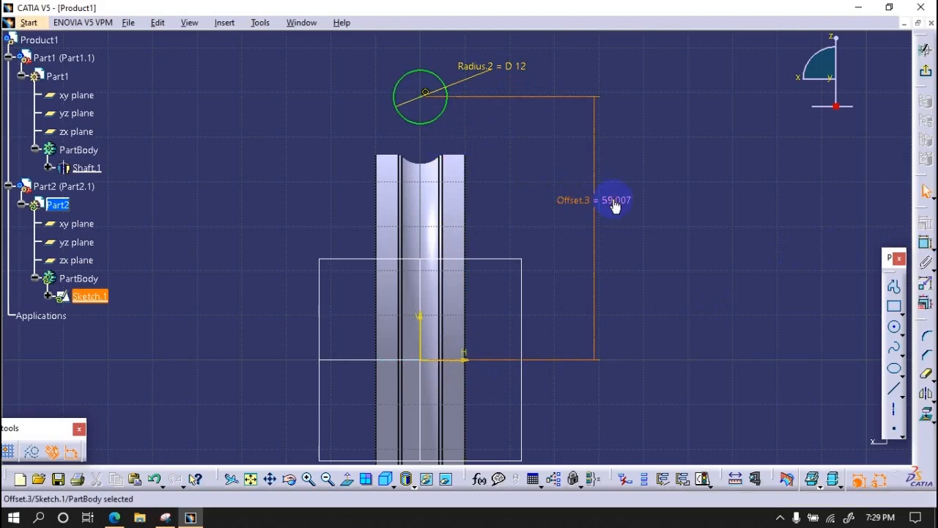
double_click(614, 200)
type("50mm")
key("Return")
- Sketch a horizontal line through the circle's centre, extending beyond the circle on both sides
mouse_move(508, 189)
middle_mouse_down()
mouse_move(505, 252)
mouse_move(492, 182)
middle_mouse_up()
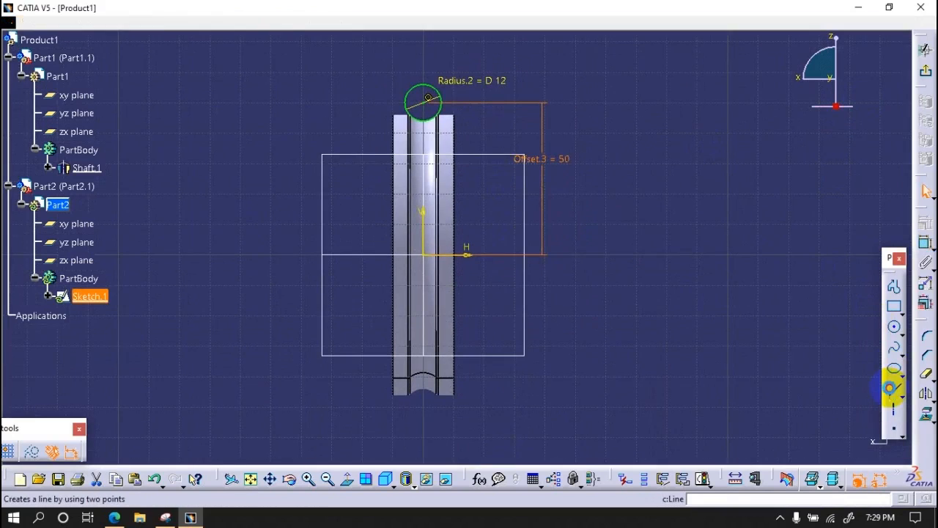
left_click(893, 389)
left_click(369, 108)
left_click(499, 108)
left_click(699, 232)
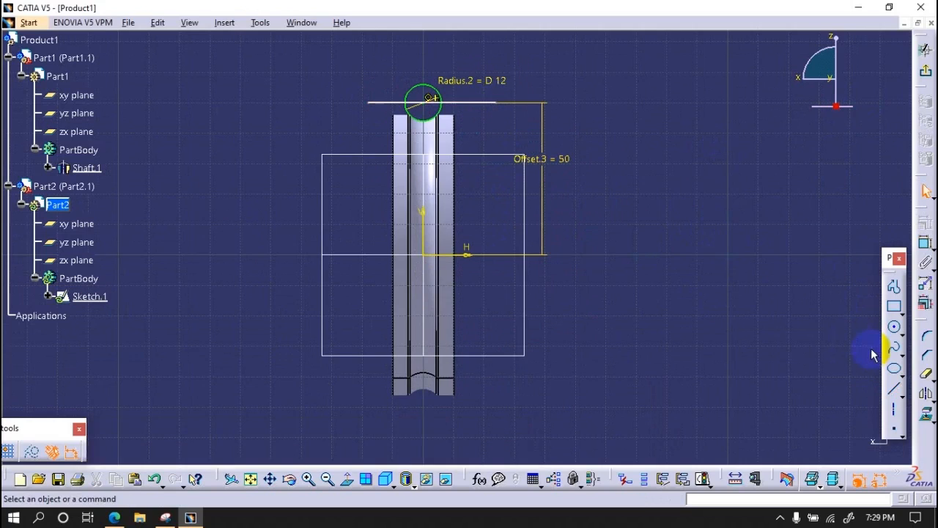
- Dimension the horizontal line's distance from the sketch's horizontal axis
left_click(925, 375)
left_click(926, 242)
left_click(470, 108)
left_click(469, 254)
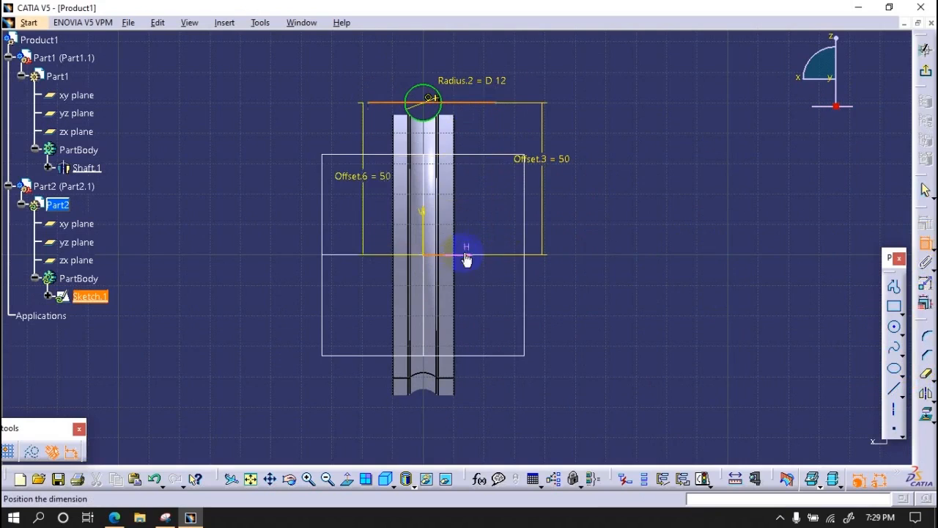
left_click(661, 212)
- Trim away the line portions outside the circle and the circle's upper arc with Quick Trim, leaving a closed lower half circle
left_click(926, 375)
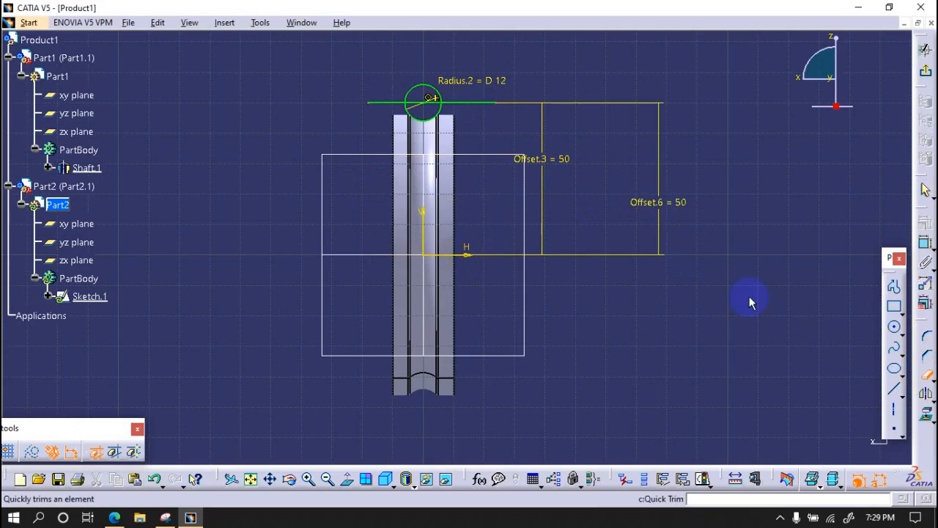
left_click(383, 102)
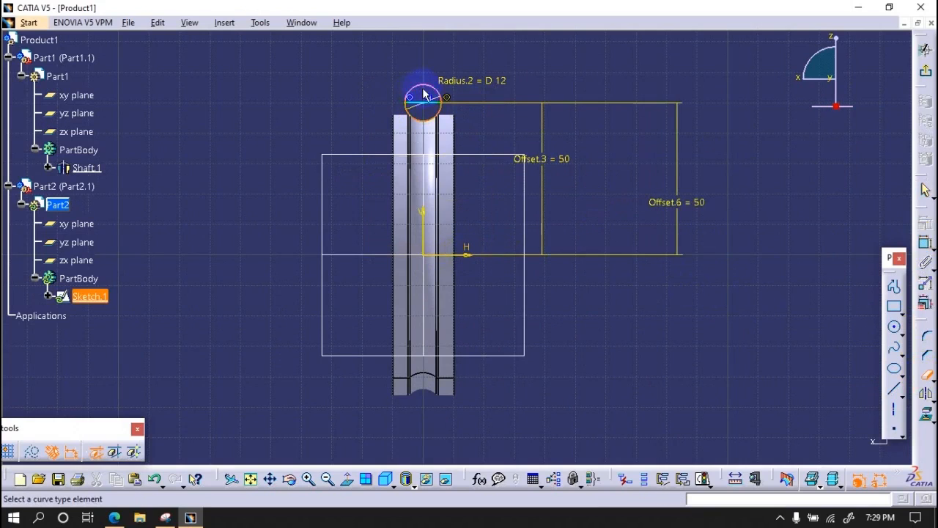
left_click(420, 91)
- Leave the sketch and revolve the half circle 360 degrees about its straight edge with the Shaft command to form the ball
left_click(925, 71)
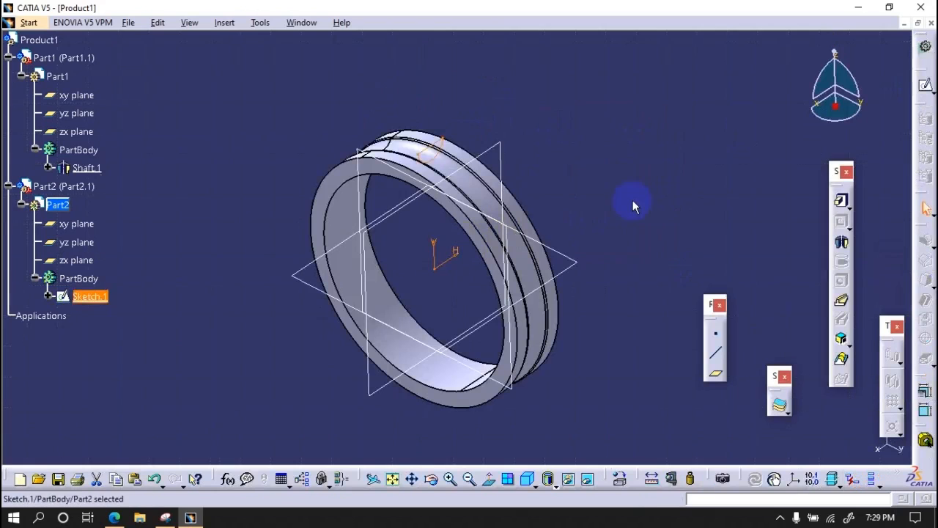
left_click(840, 242)
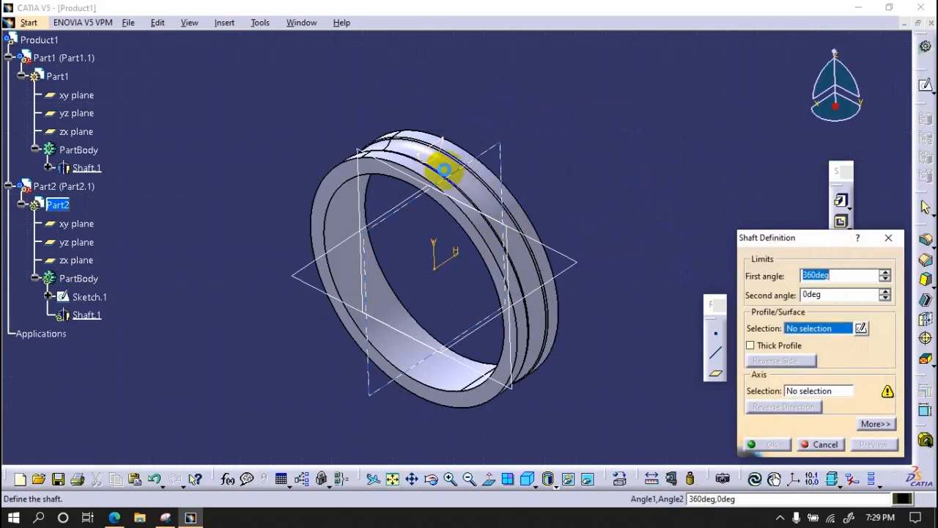
left_click(425, 148)
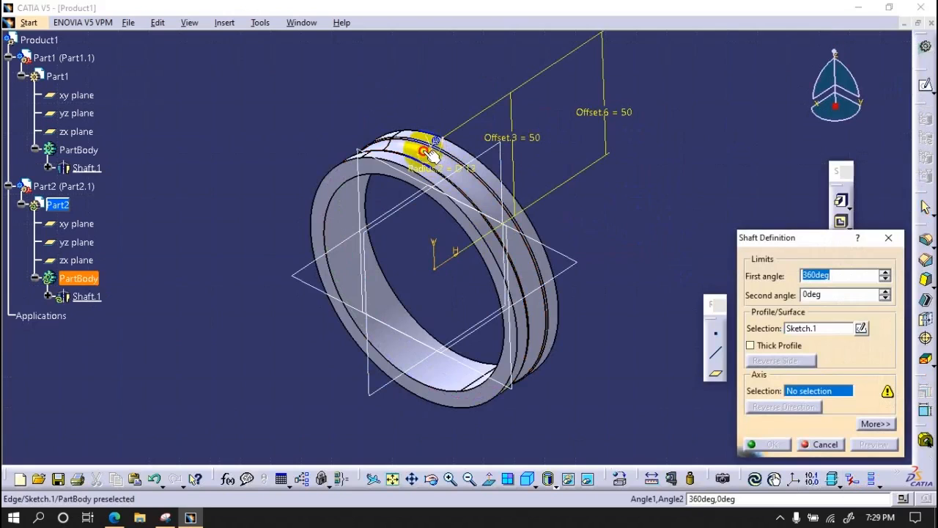
left_click(419, 150)
left_click(767, 444)
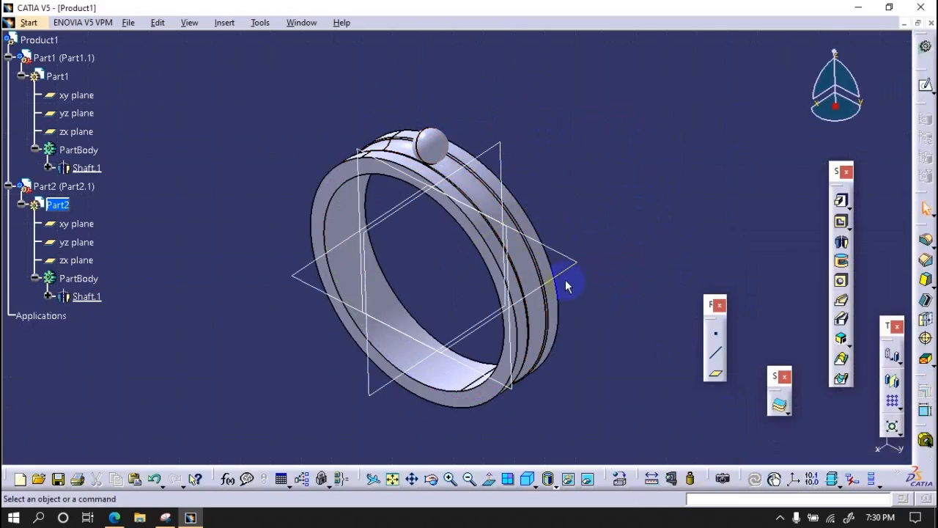
left_click(898, 405)
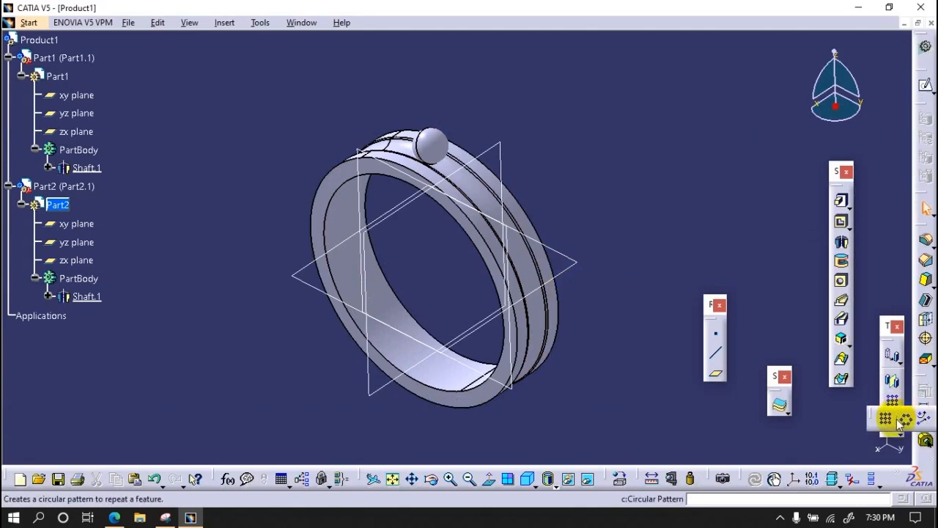
left_click(890, 419)
left_click(819, 441)
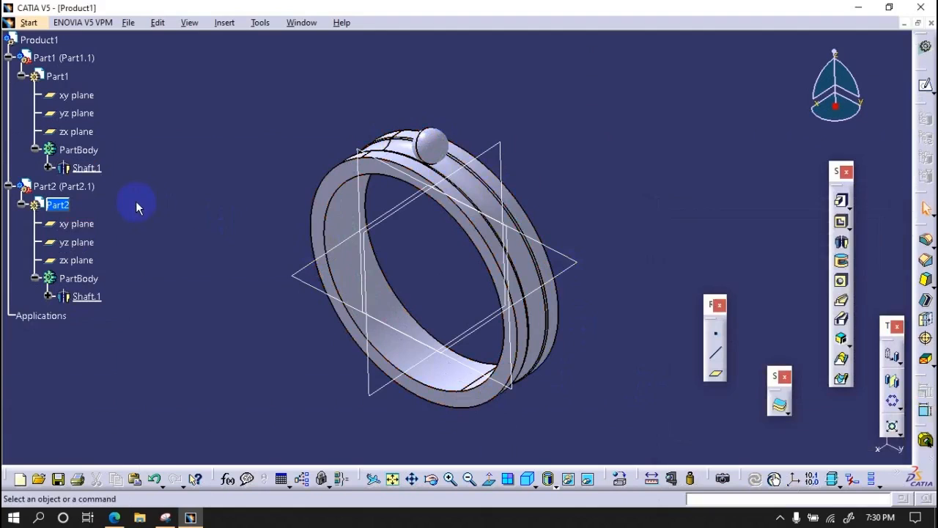
left_click(925, 88)
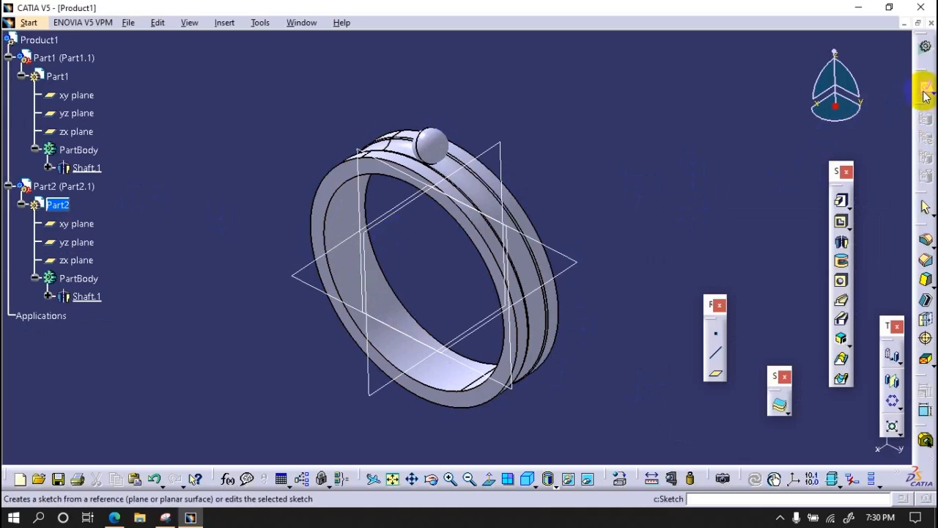
- Switch to the Assembly Design workbench and insert a new part, Part3, into Product1
left_click(28, 22)
mouse_move(180, 55)
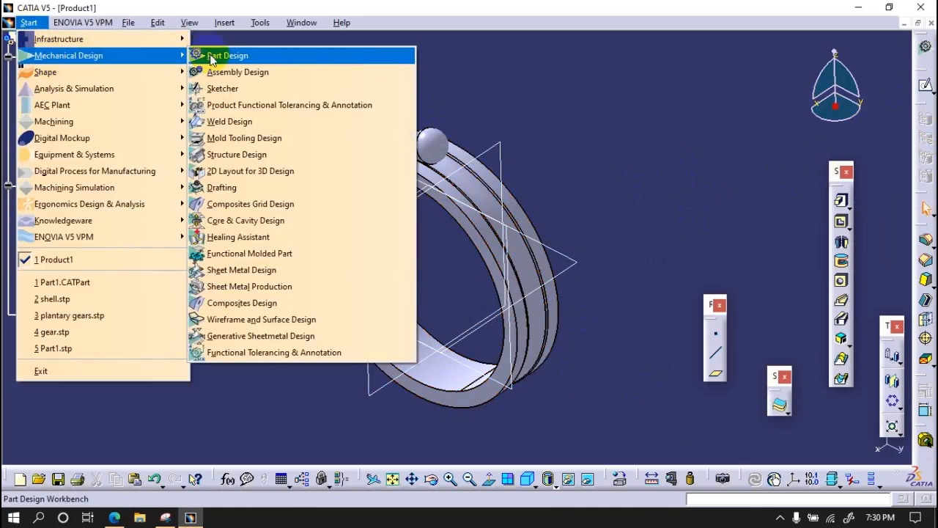
left_click(220, 72)
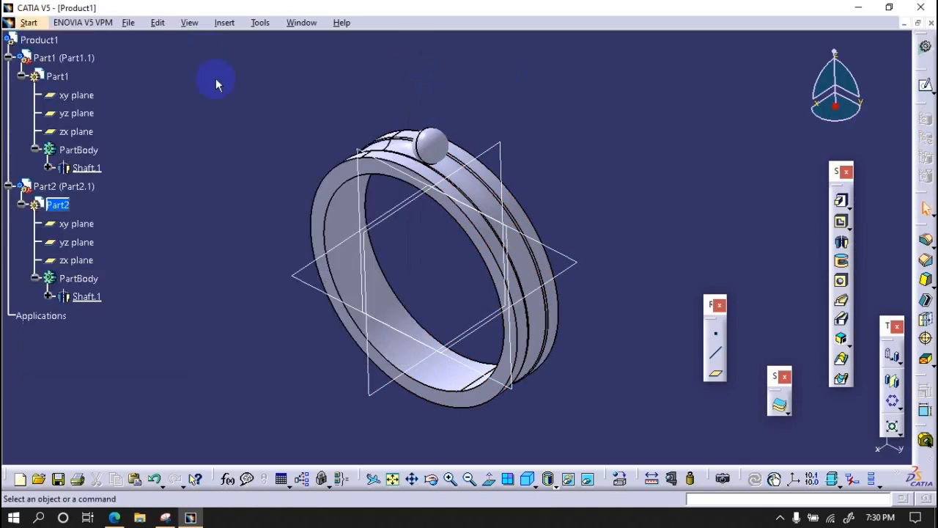
right_click(44, 42)
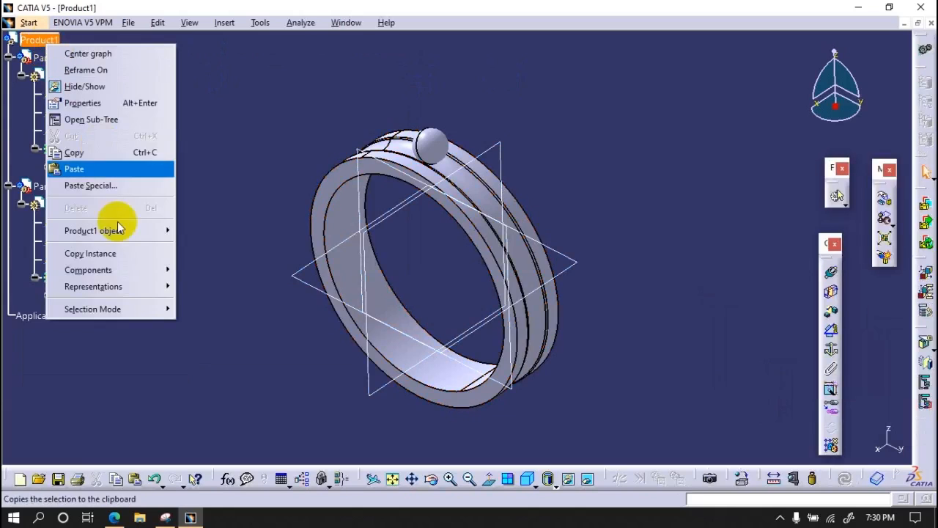
mouse_move(138, 269)
left_click(218, 325)
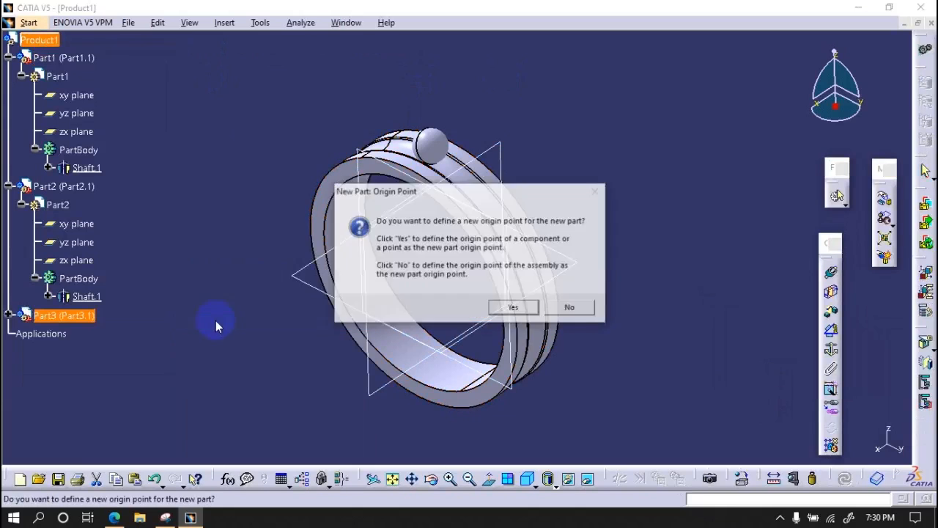
left_click(515, 308)
- Activate Part3's PartBody and sketch a rectangle about 21 mm wide and 4.5 mm high on its zx plane, above the ball
left_click(21, 336)
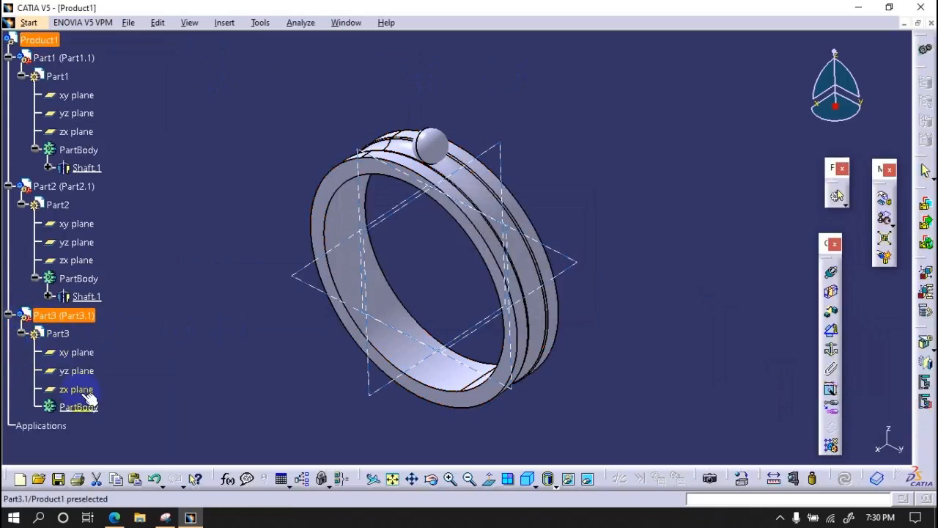
double_click(78, 407)
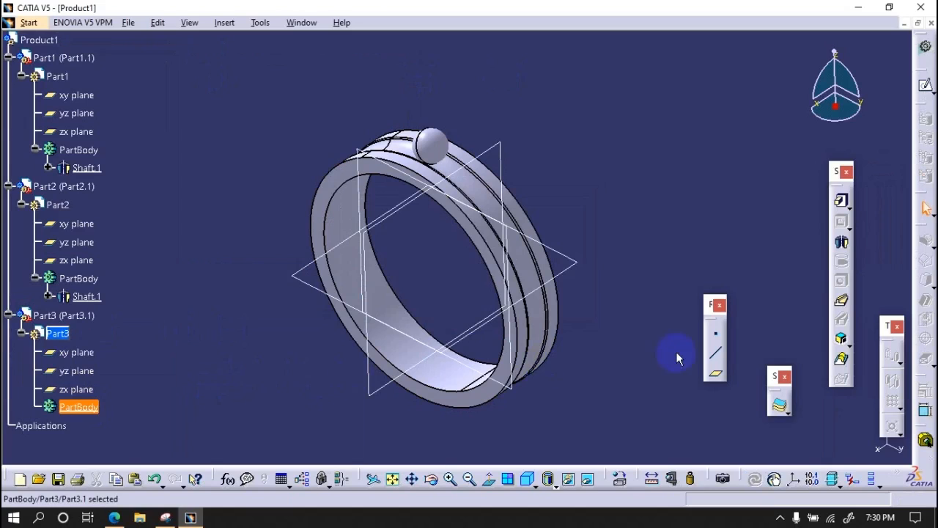
left_click(926, 85)
left_click(511, 149)
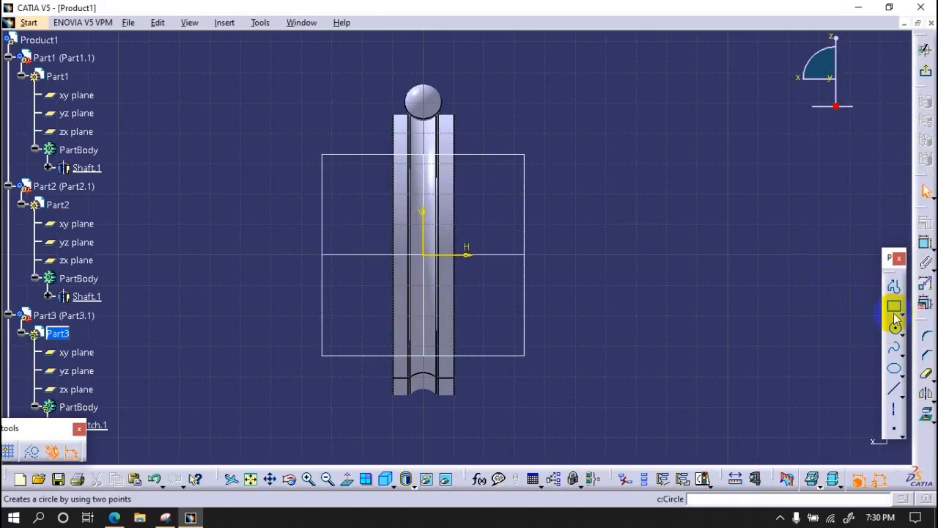
left_click(895, 309)
left_click(391, 55)
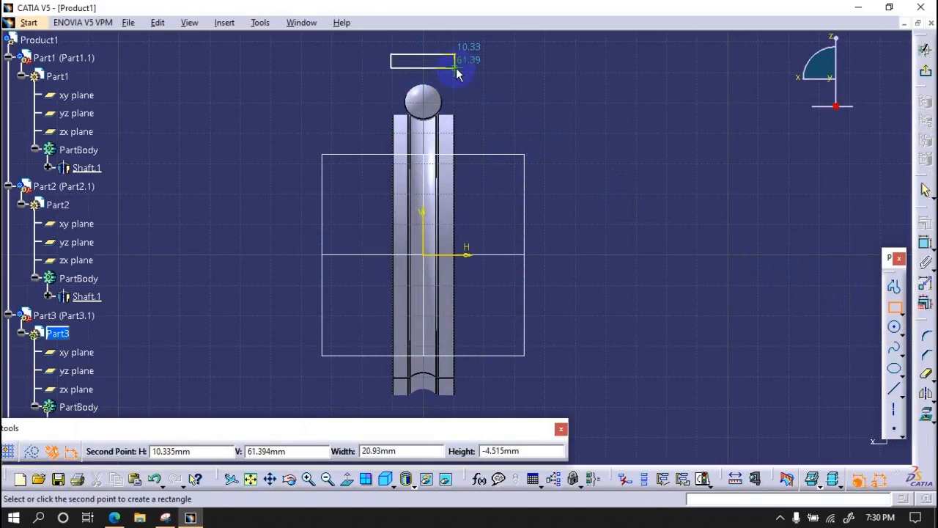
left_click(455, 68)
- Dimension the distance from the rectangle's upper edge to the horizontal axis
left_click(925, 244)
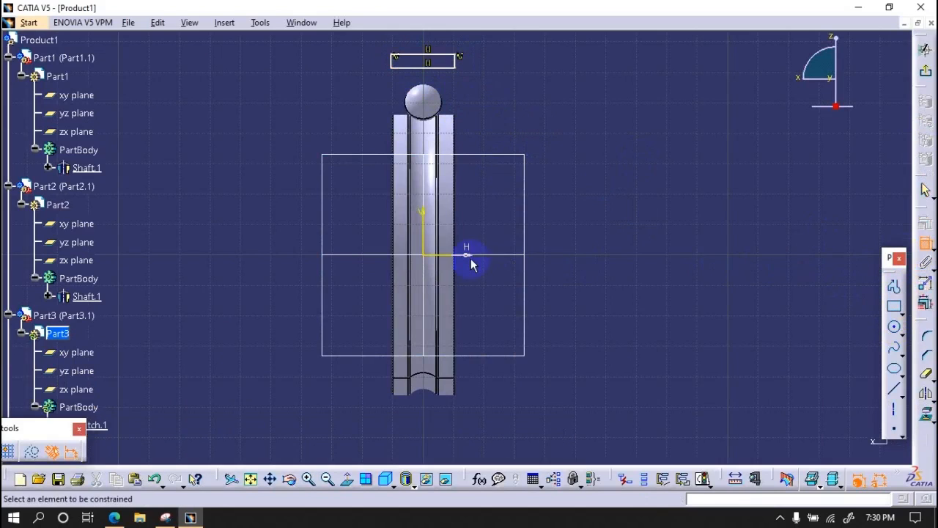
left_click(438, 56)
left_click(608, 108)
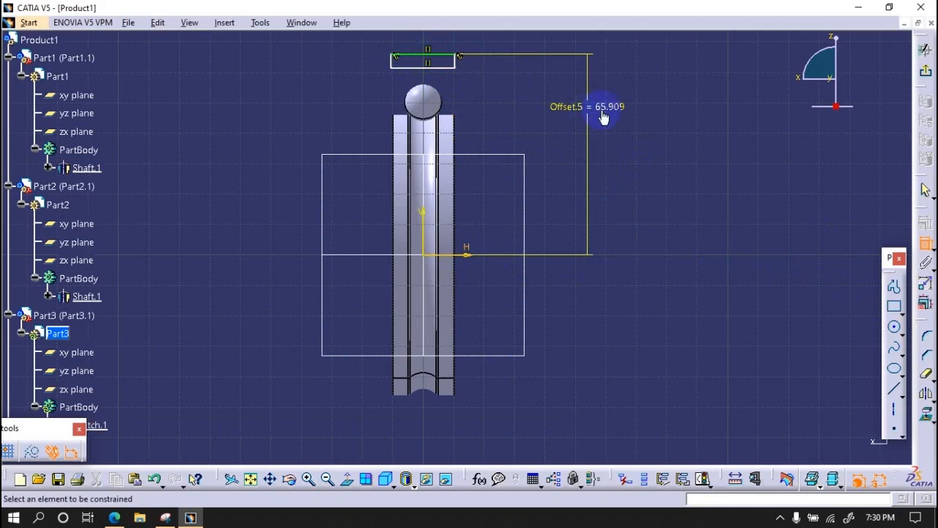
double_click(608, 109)
key("Return")
- Dimension the rectangle's height as 6 mm and set its upper edge's distance from the horizontal axis to 60 mm
left_click(401, 65)
left_click(340, 84)
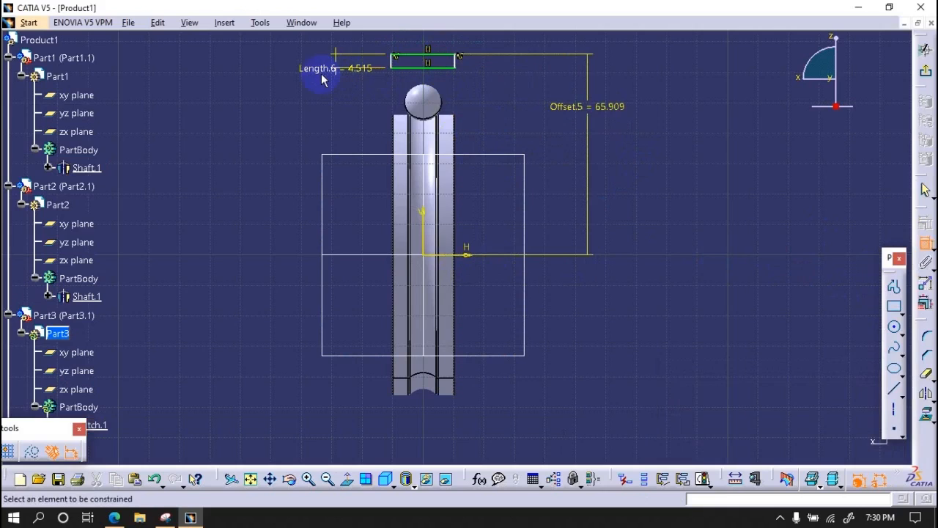
double_click(319, 74)
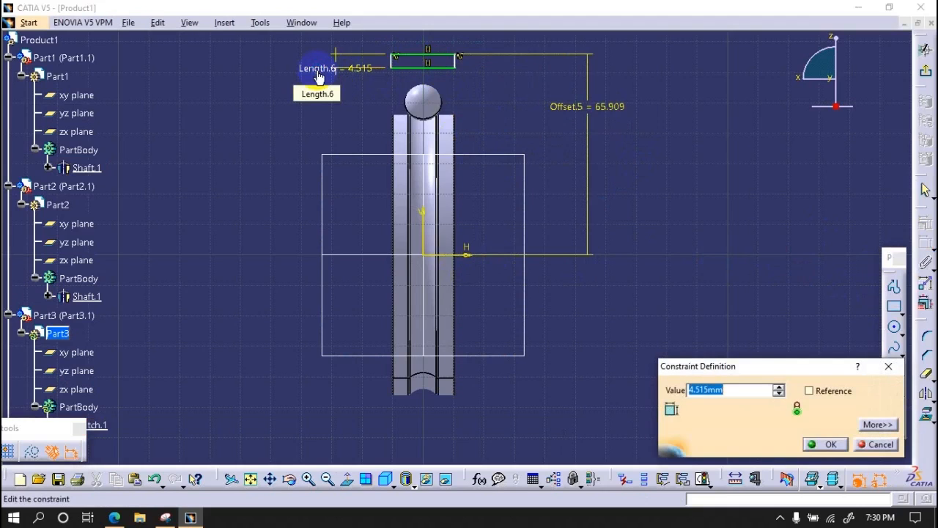
type("6")
key("Return")
double_click(613, 114)
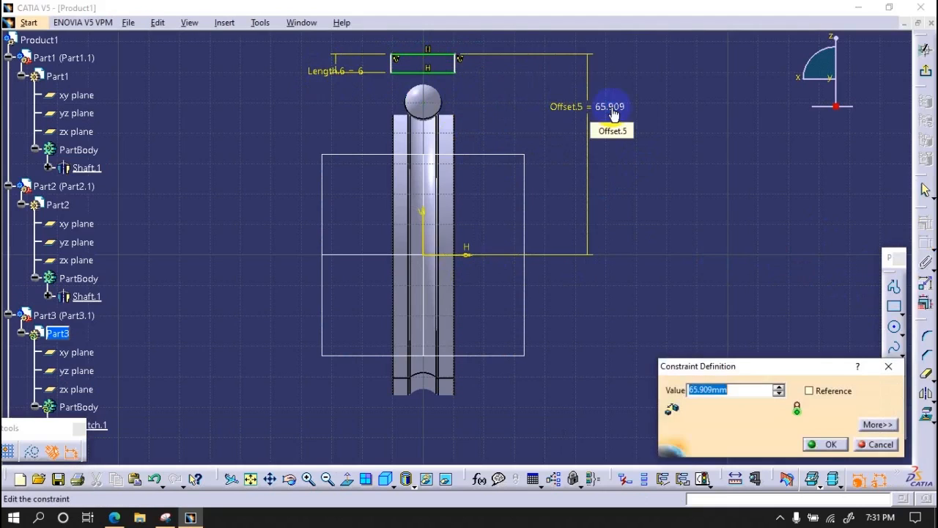
key("Return")
- Make the rectangle's vertical sides symmetric about the vertical axis and set its dimensioned width to 20 mm
left_click(423, 74)
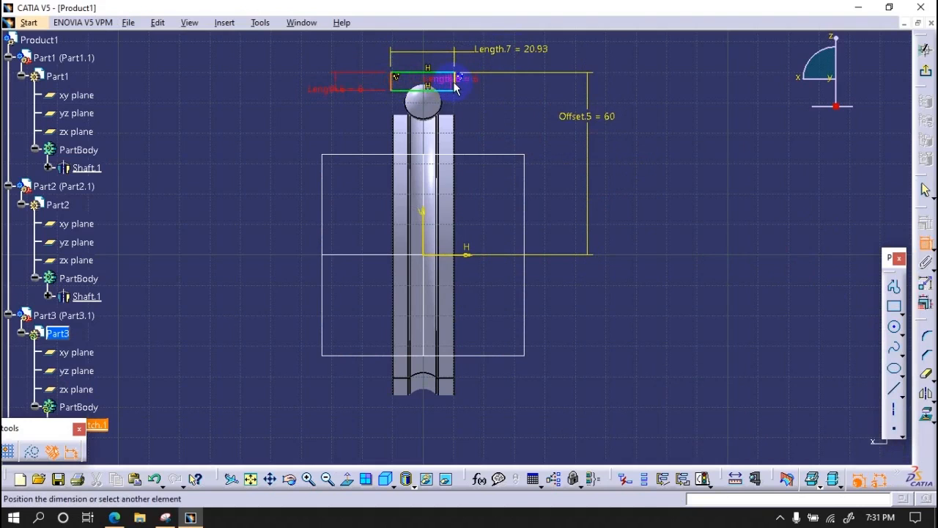
right_click(517, 151)
left_click(534, 274)
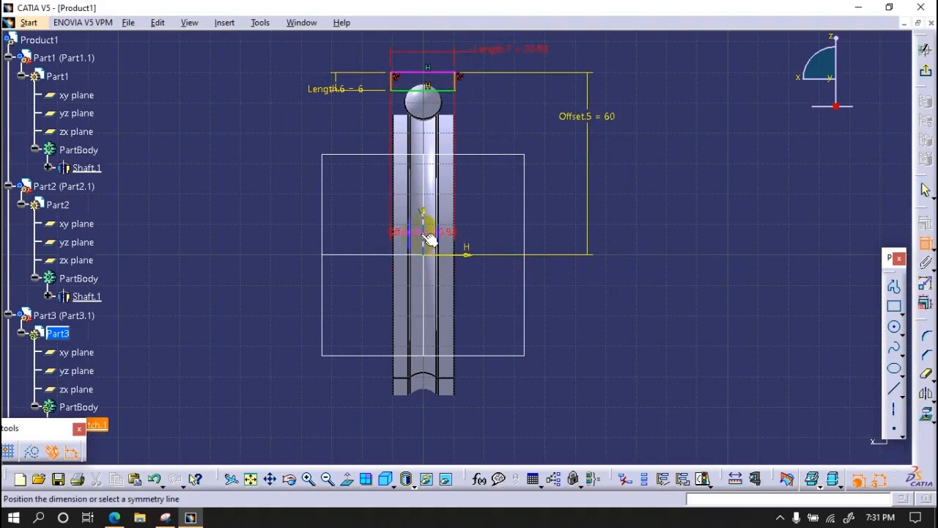
left_click(424, 235)
double_click(519, 59)
type("20")
key("Return")
- Sketch a circle over the ball, centred on the vertical axis, and dimension its diameter as 12 mm
left_click(896, 329)
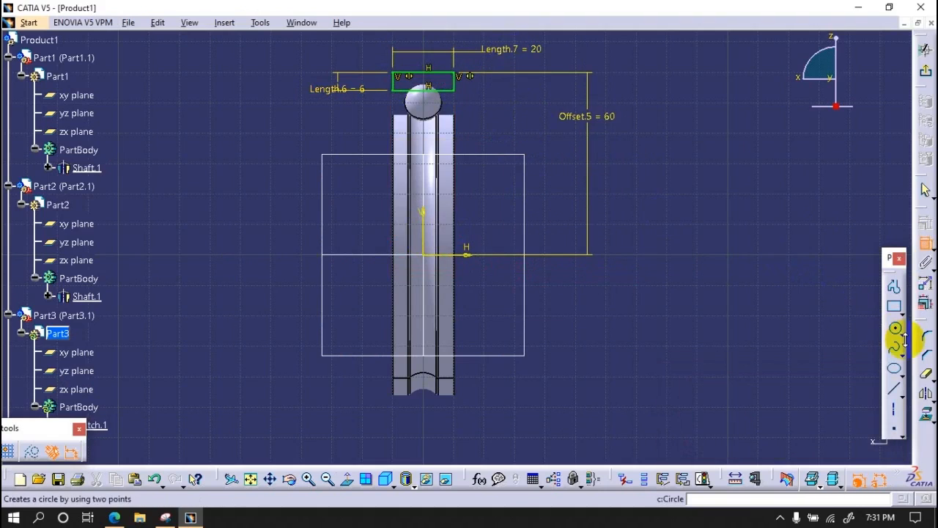
left_click(425, 107)
left_click(433, 121)
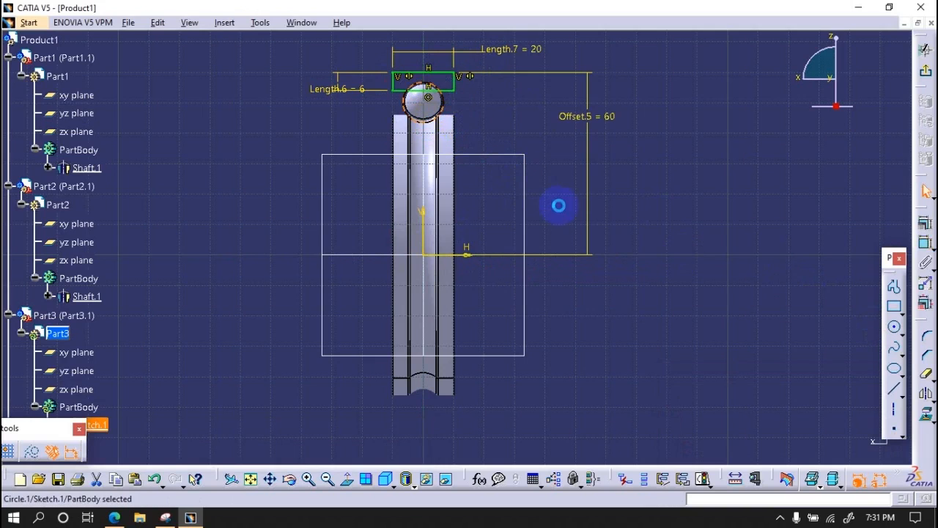
left_click(923, 245)
left_click(532, 93)
double_click(531, 93)
key("Return")
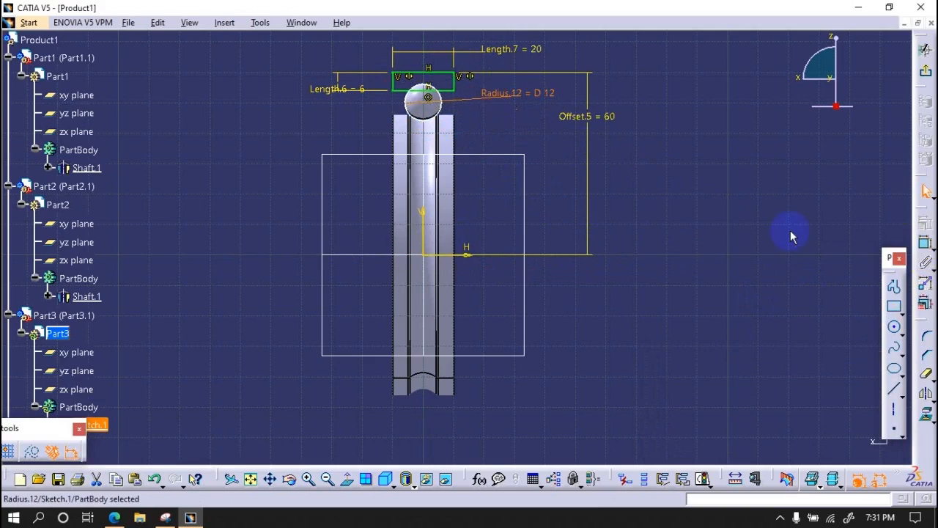
- Dimension the circle centre's distance from the horizontal axis and set it to 50 mm
left_click(429, 103)
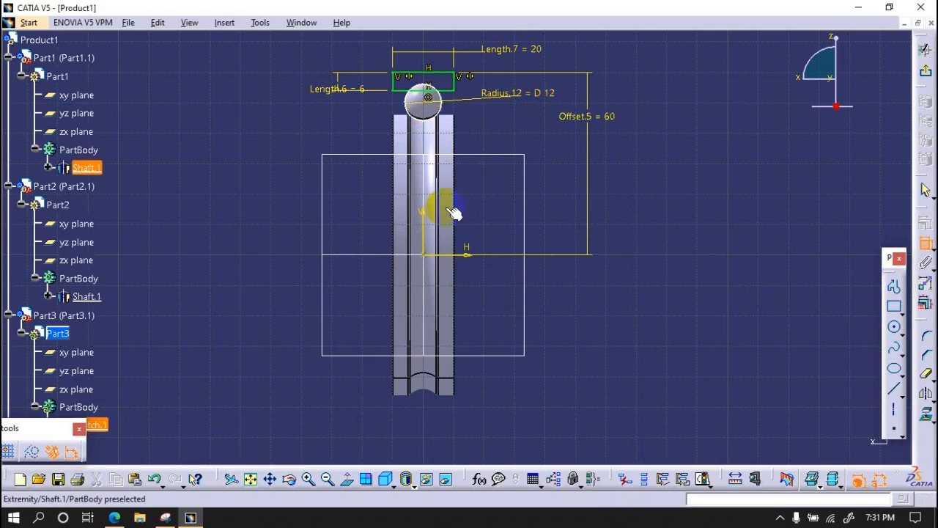
left_click(465, 255)
left_click(253, 204)
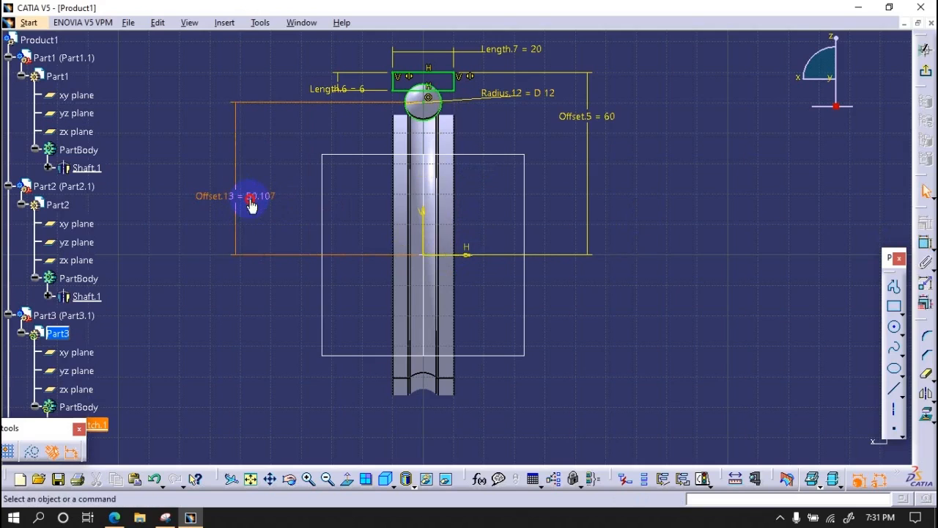
double_click(252, 203)
type("50")
key("Return")
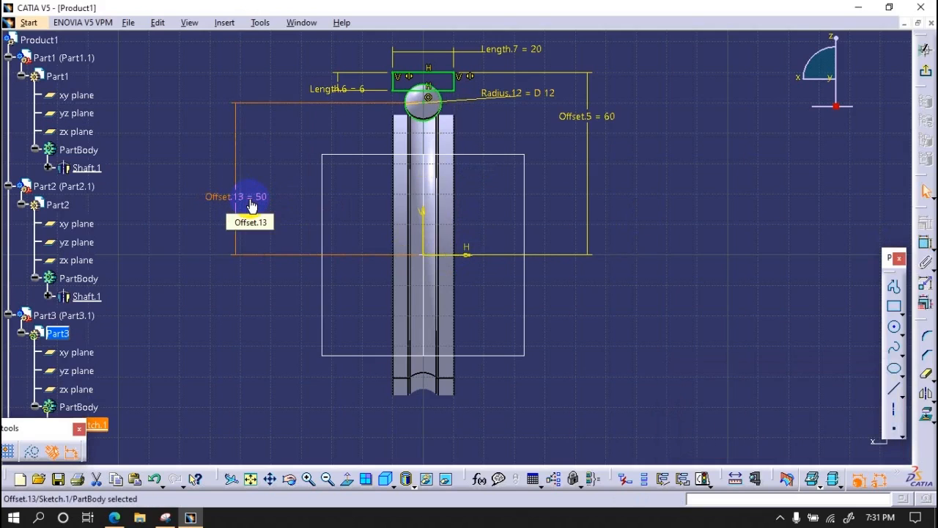
- Trim the circle and the rectangle's lower edge so only a groove arc remains within the profile
left_click(921, 379)
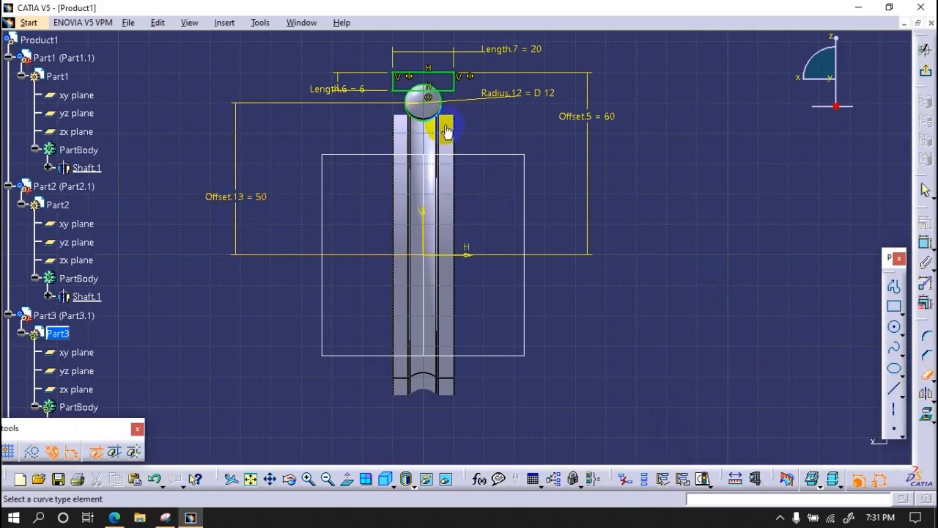
left_click(422, 92)
middle_click_drag(454, 144, 485, 239)
scroll(485, 239, "down", 1)
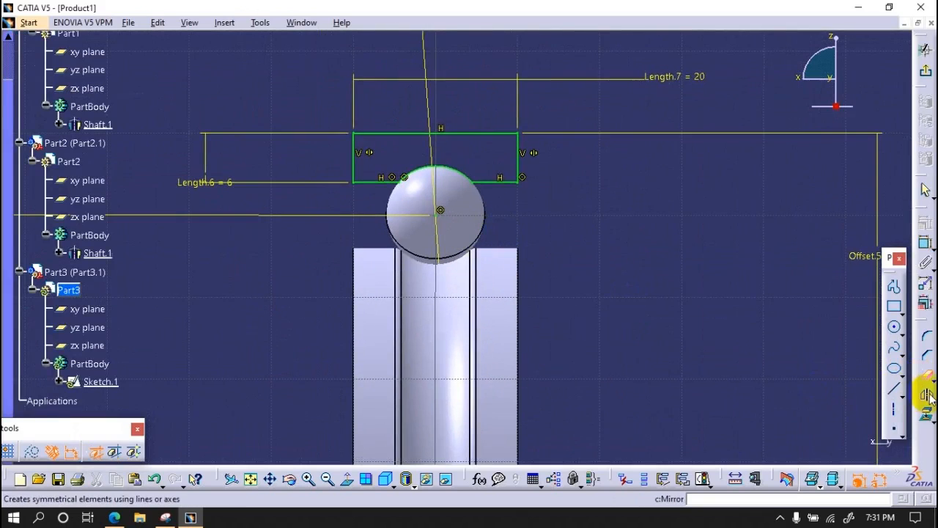
- Round the two corners between the groove arc and the profile's lower edge with a 1 mm radius
left_click(927, 334)
left_click_drag(486, 191, 380, 161)
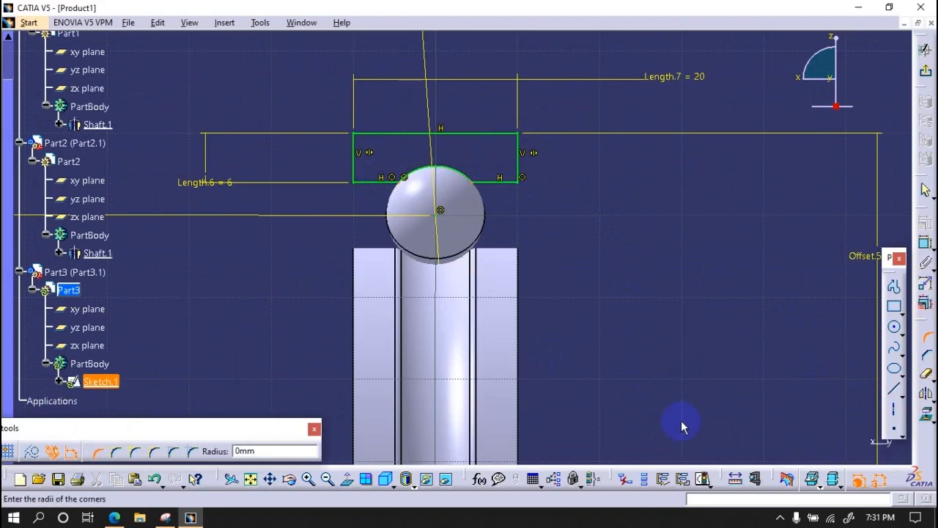
left_click_drag(308, 451, 202, 453)
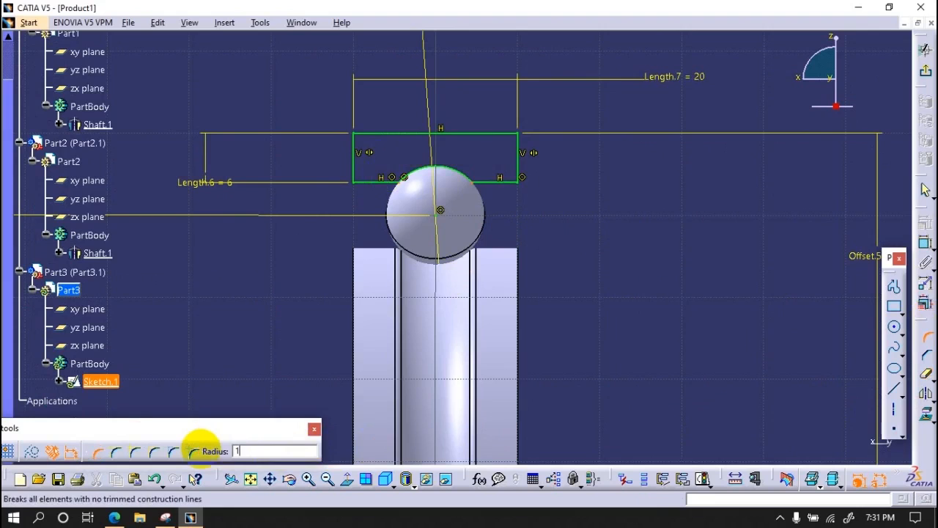
key("Return")
- Leave the sketch and revolve the grooved profile 360 degrees around the X axis as a Shaft for the outer ring
left_click(926, 71)
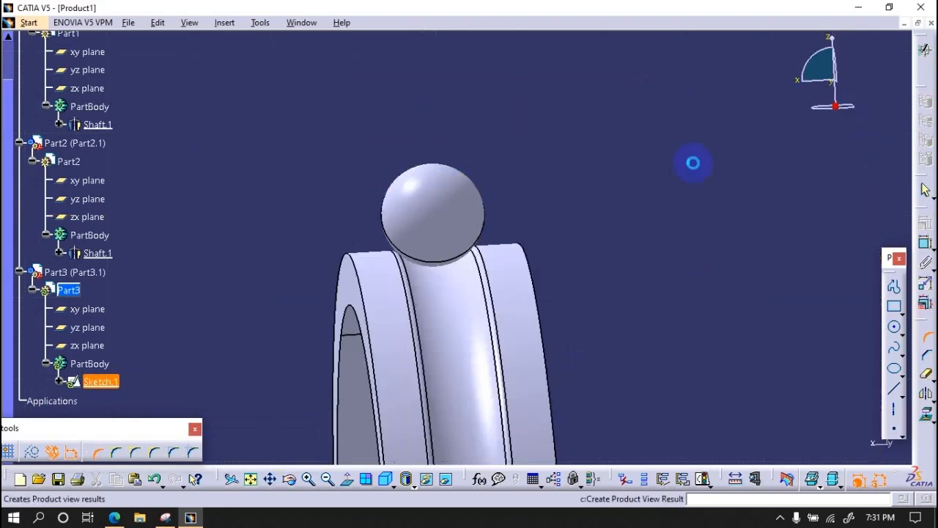
middle_click_drag(495, 147, 488, 137)
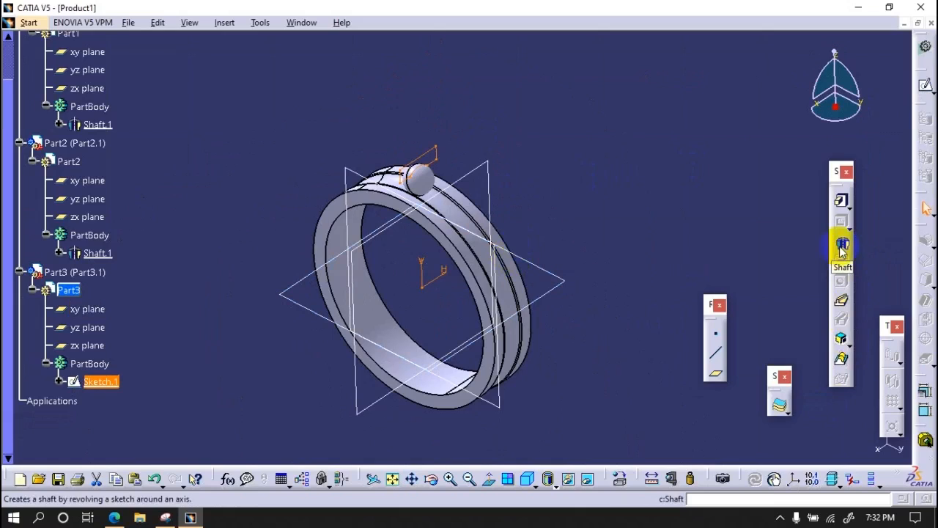
left_click(843, 270)
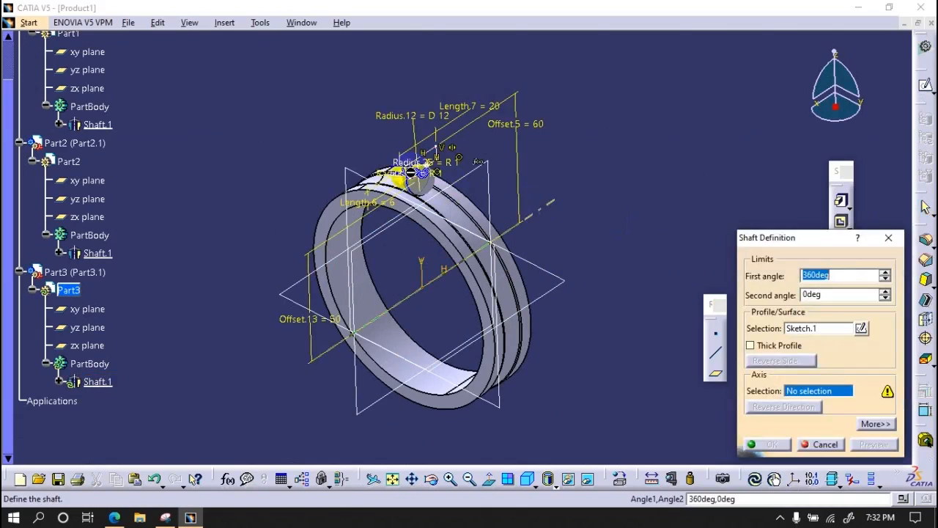
right_click(824, 393)
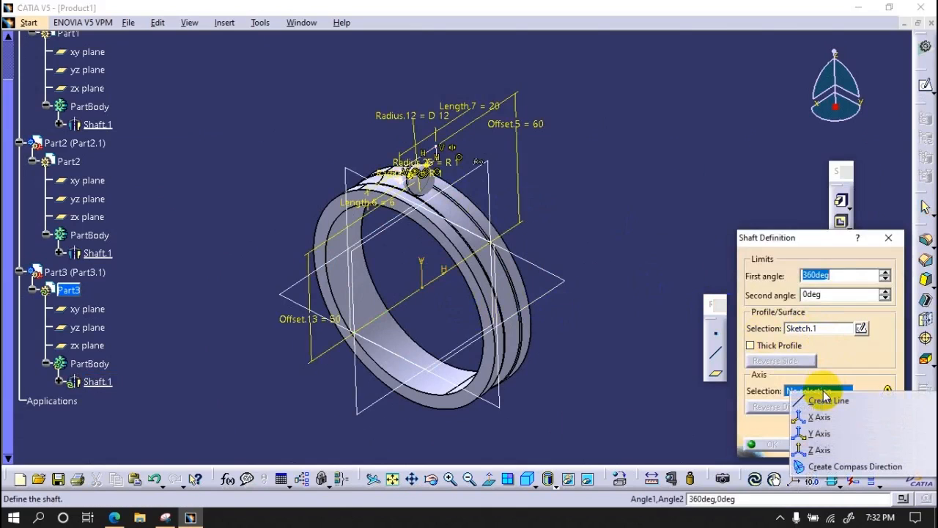
left_click(822, 417)
left_click(764, 444)
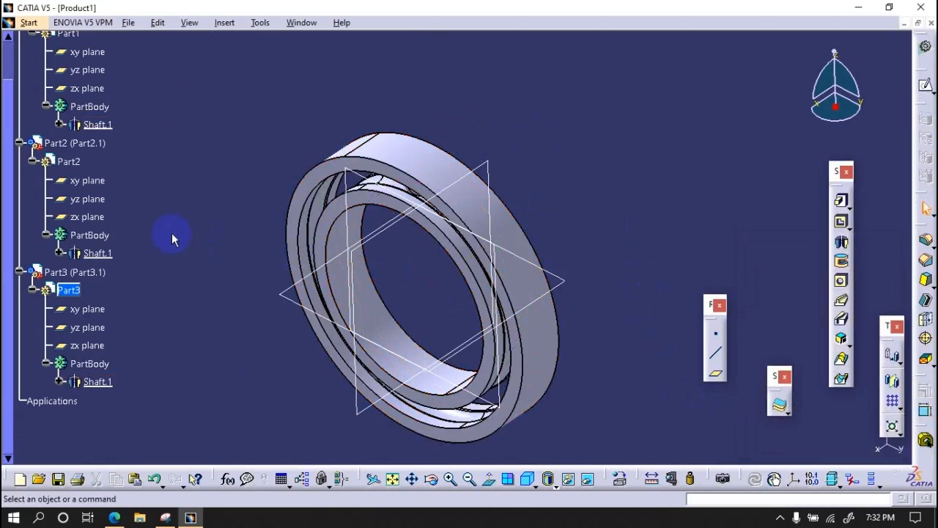
scroll(128, 116, "up", 3)
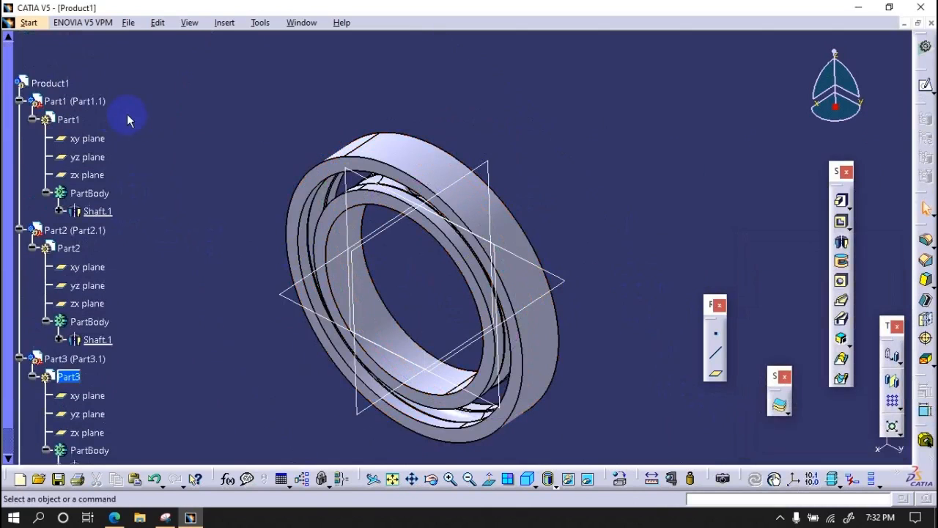
left_click(224, 23)
left_click(69, 88)
left_click(68, 88)
left_click(225, 23)
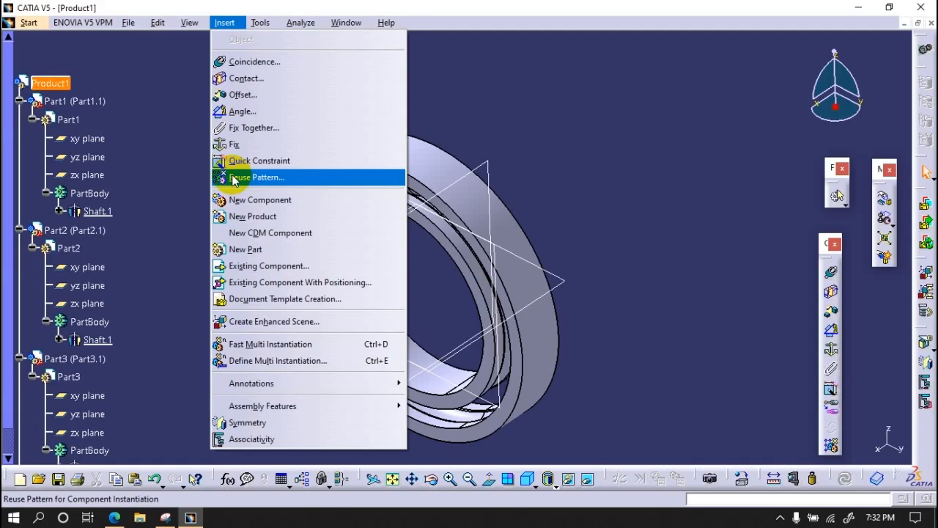
left_click(168, 210)
scroll(151, 230, "down", 1)
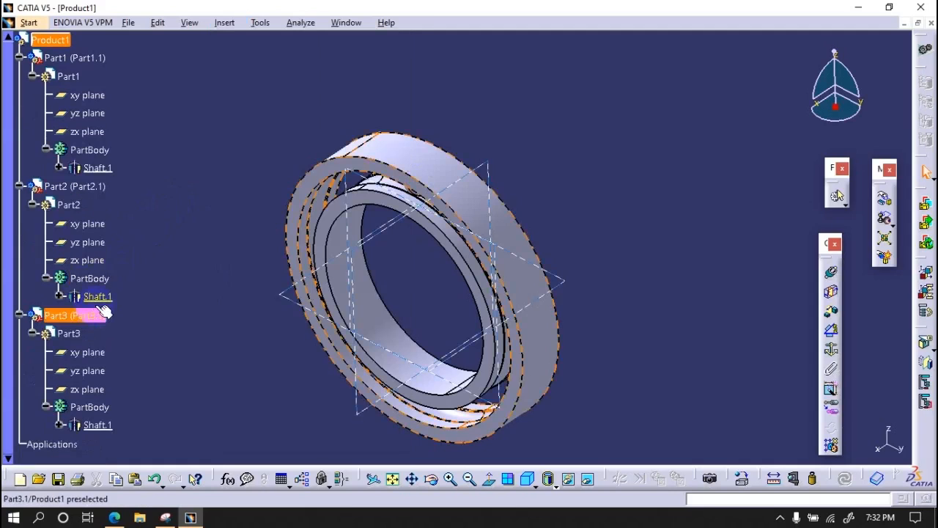
- In Part2, create a circular pattern of the ball about the X axis as a complete crown with 12 instances
double_click(96, 296)
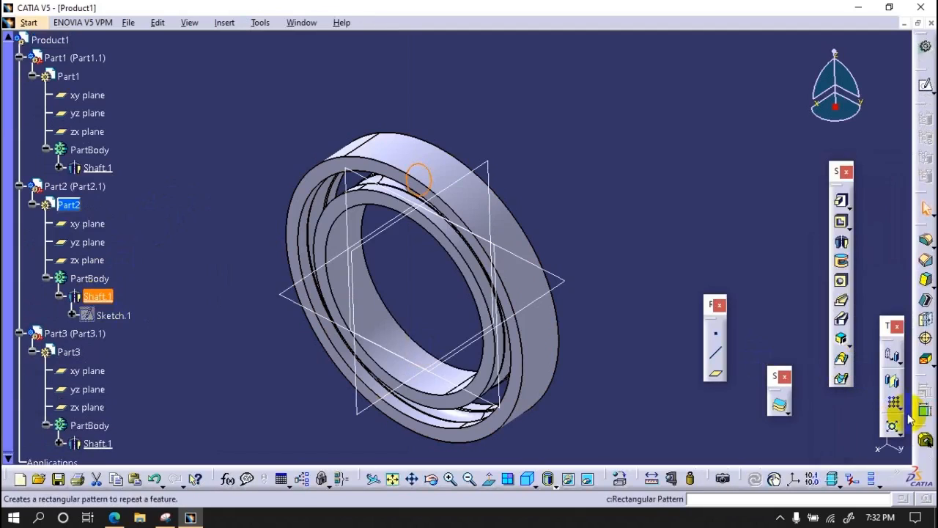
left_click(900, 409)
left_click(905, 411)
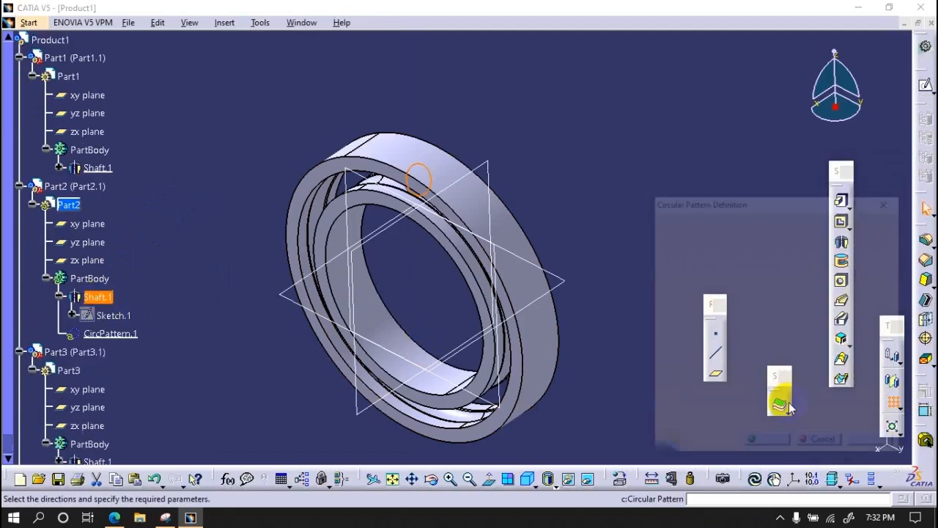
left_click(762, 335)
right_click(755, 338)
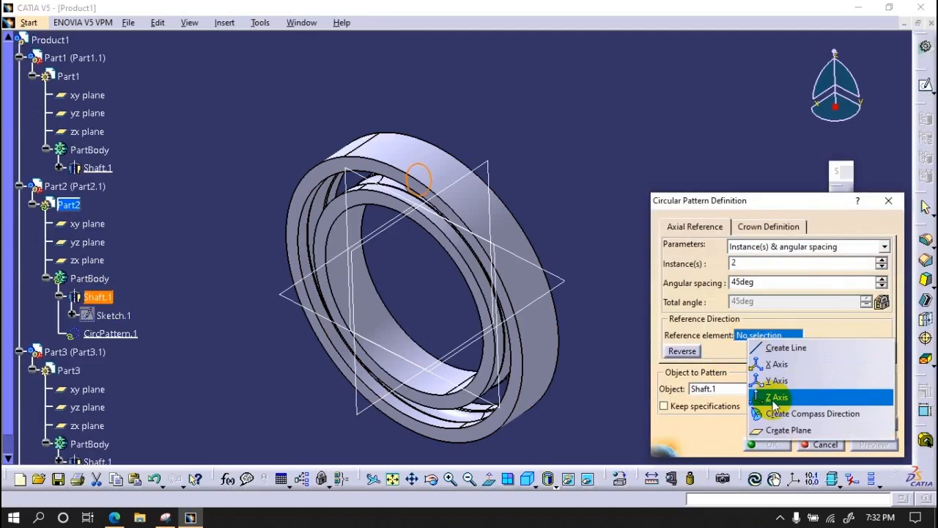
left_click(776, 365)
left_click(752, 246)
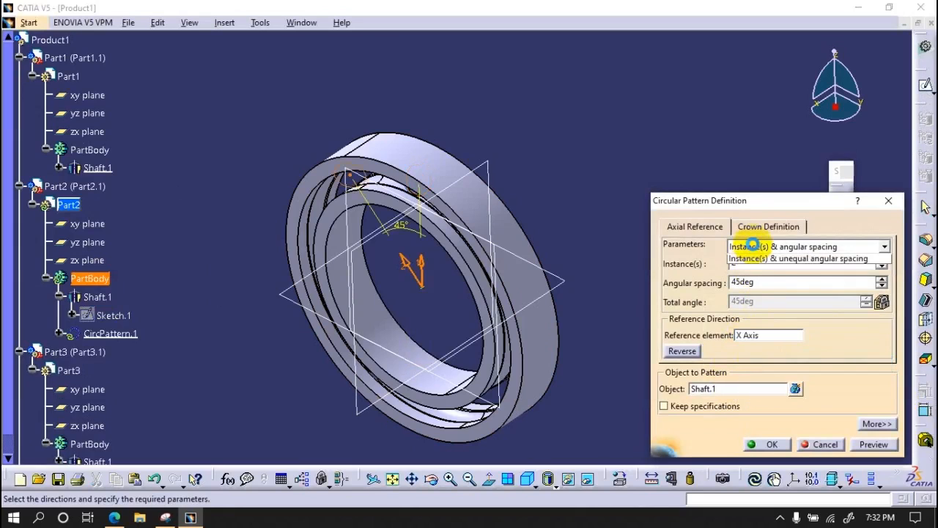
left_click(759, 292)
left_click(756, 266)
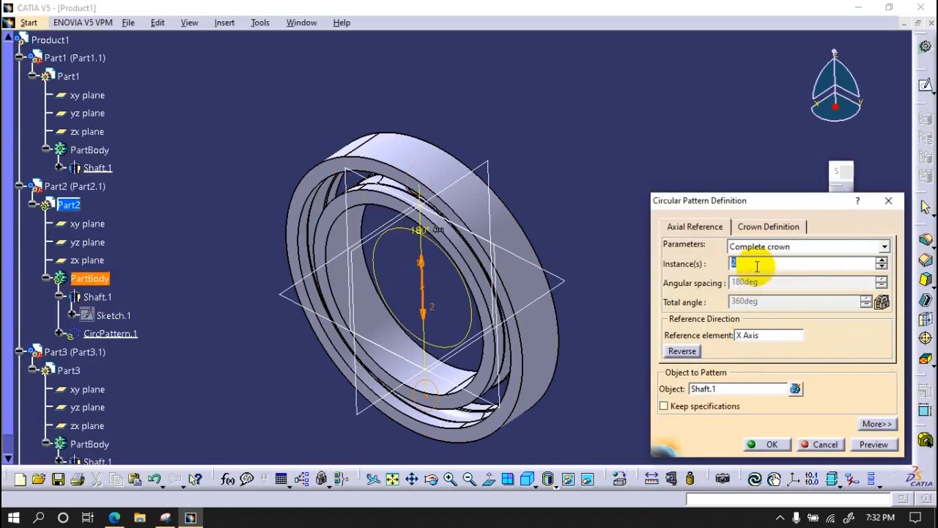
left_click(770, 444)
left_click(821, 443)
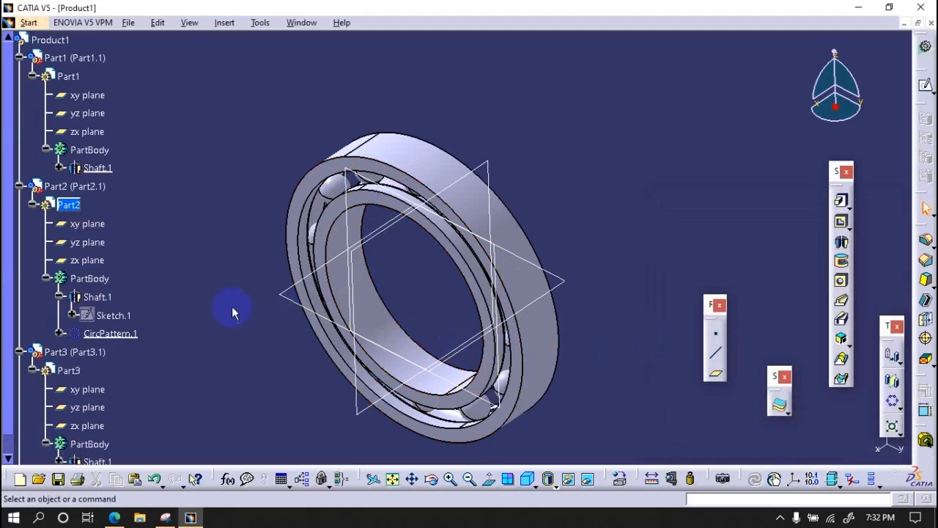
- Sketch a circle about 99 mm in diameter on Part2's yz plane, centred at the origin and passing through the balls
scroll(185, 264, "down", 1)
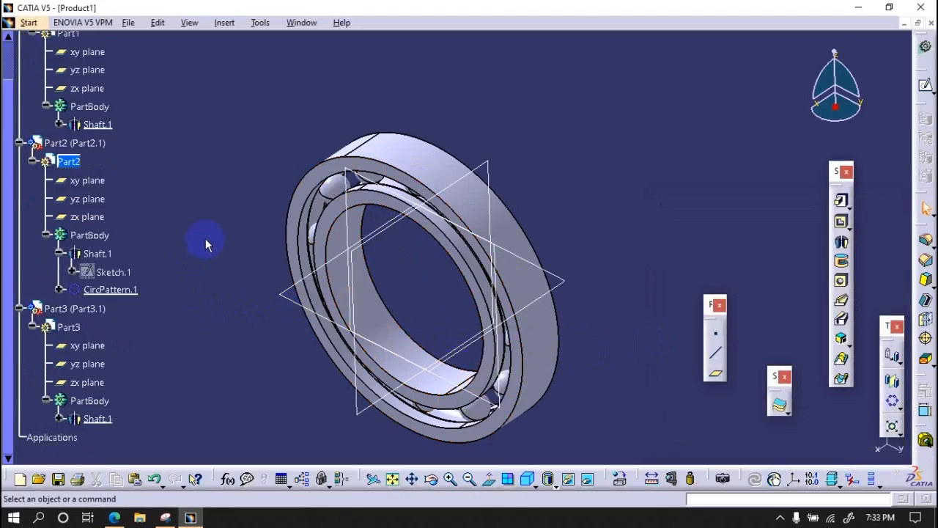
left_click(926, 90)
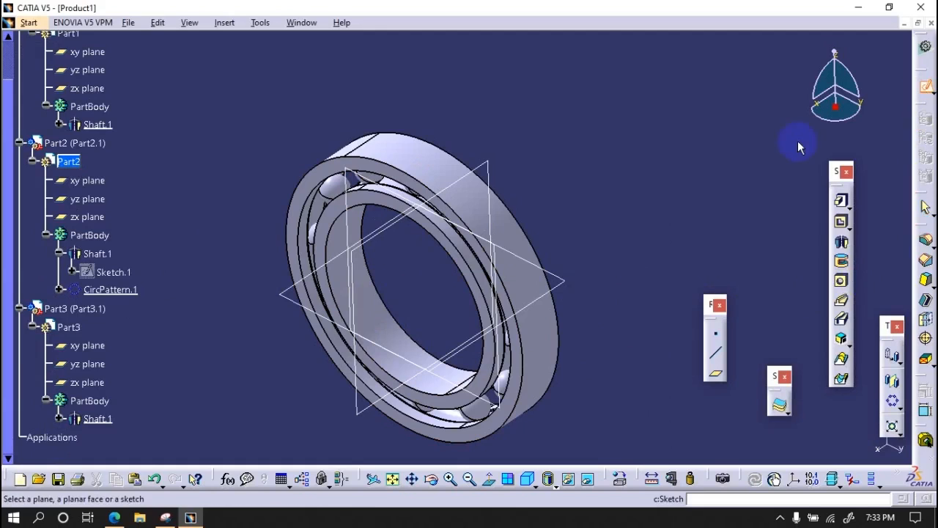
left_click(370, 184)
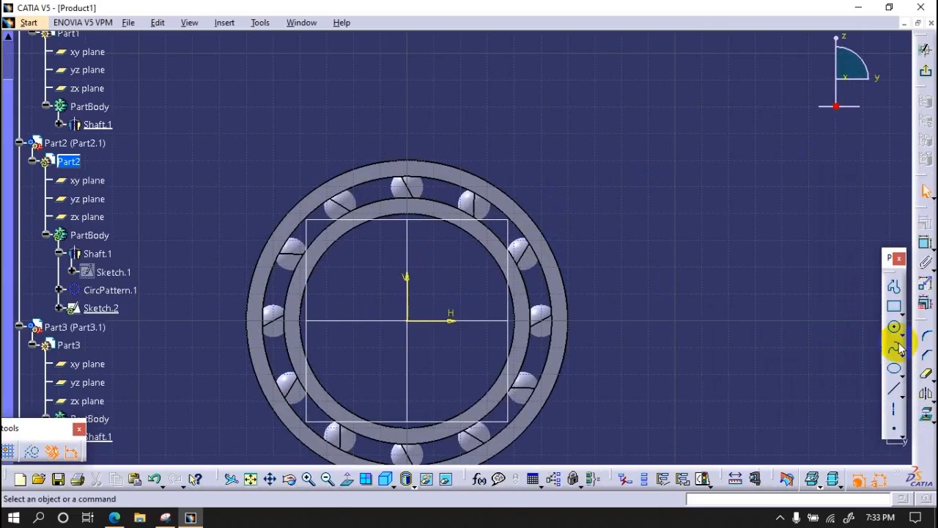
left_click(894, 328)
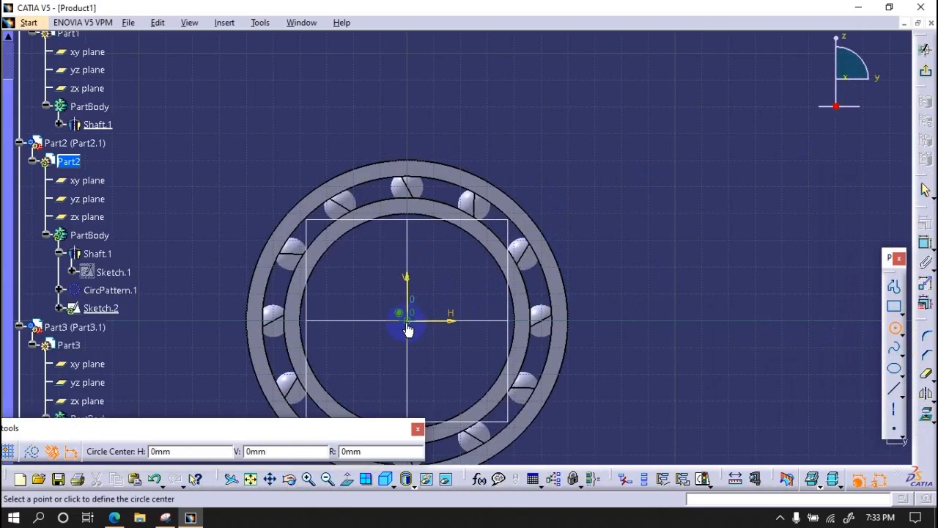
left_click(465, 203)
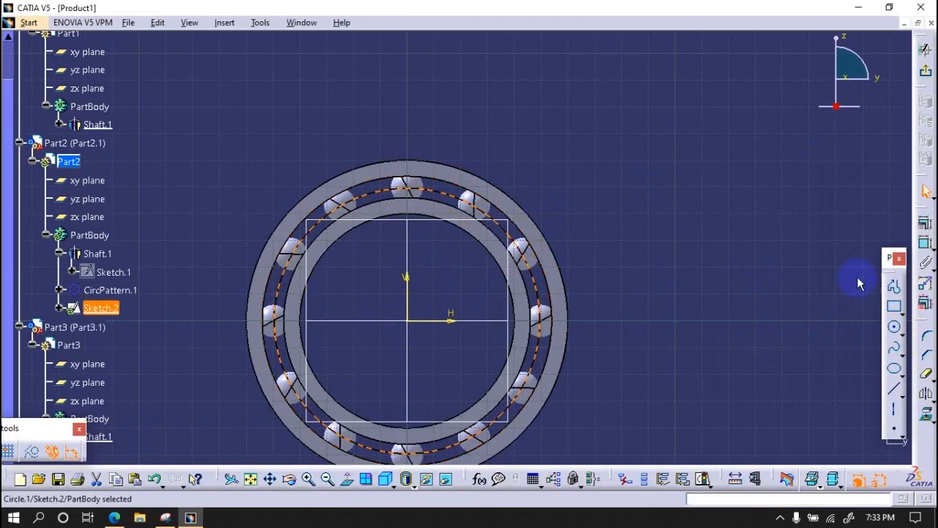
- Dimension the circle's diameter and set it to 100 mm
left_click(920, 232)
left_click(826, 444)
left_click(603, 172)
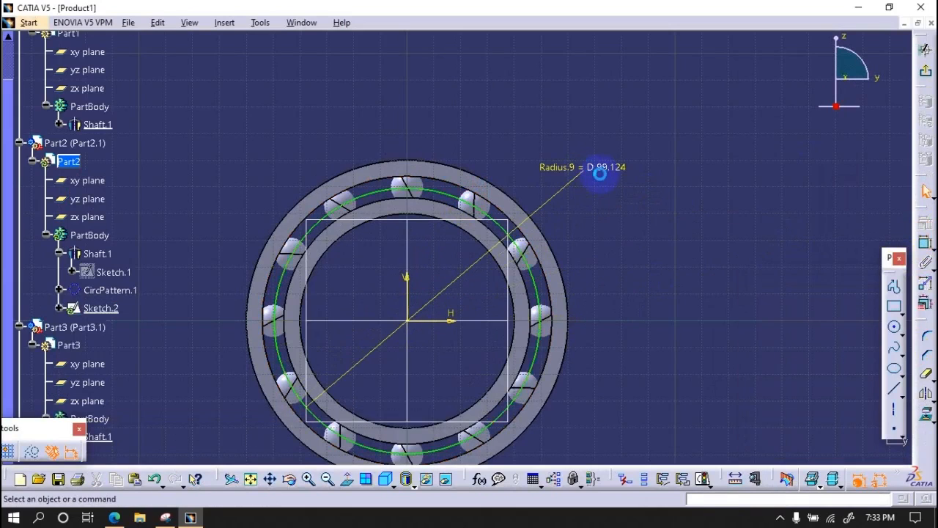
double_click(605, 171)
key("Return")
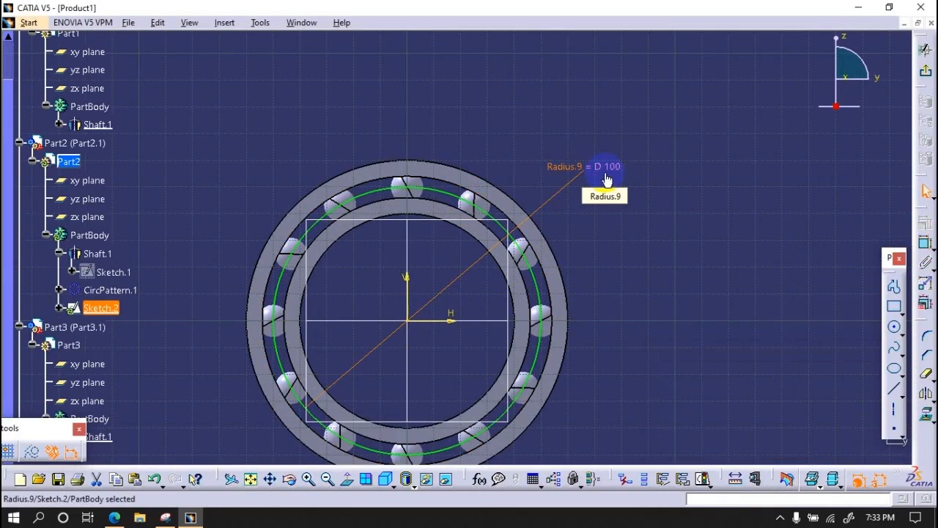
- Leave the sketch and extrude the circle as a 20 mm surface along the sketch normal
left_click(923, 73)
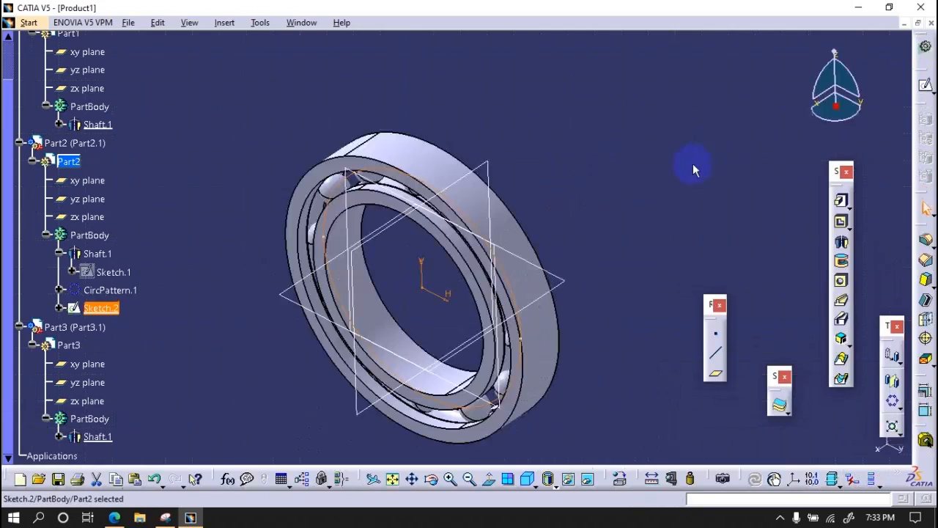
middle_click_drag(595, 227, 625, 183)
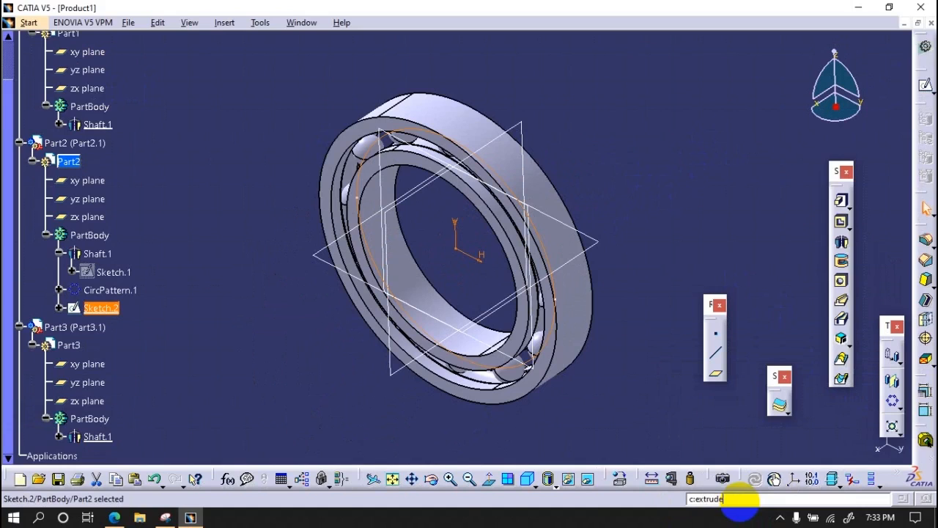
key("Return")
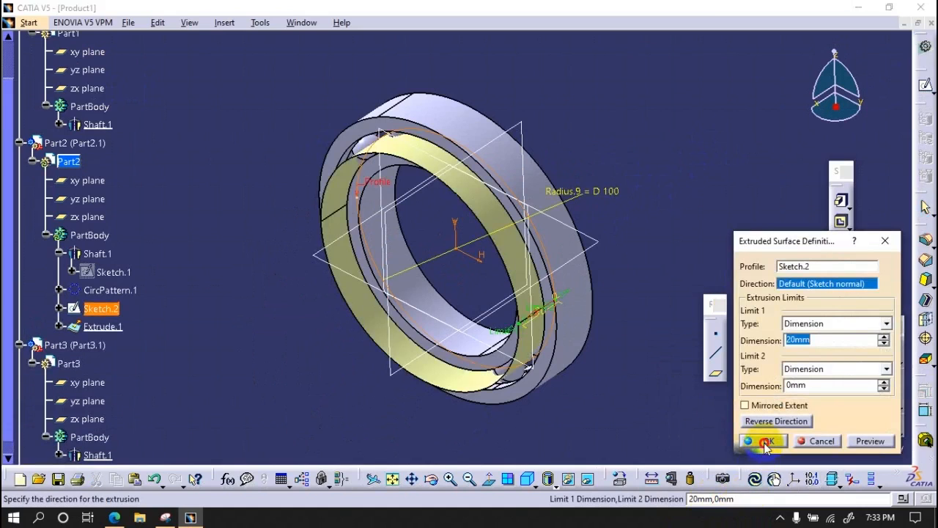
left_click(765, 443)
- Collapse the three parts in the specification tree and make Product1 active for assembly work
left_click(19, 143)
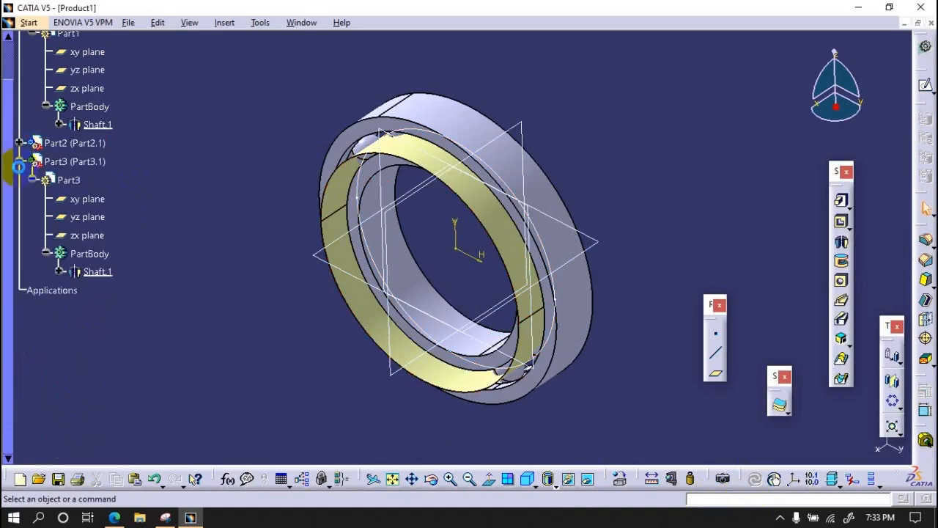
left_click(19, 161)
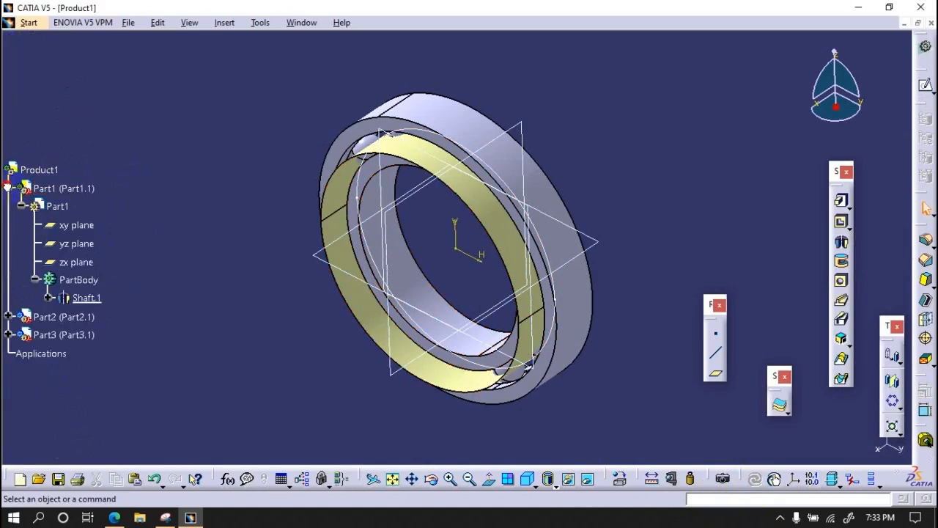
left_click(8, 189)
left_click(41, 170)
double_click(46, 172)
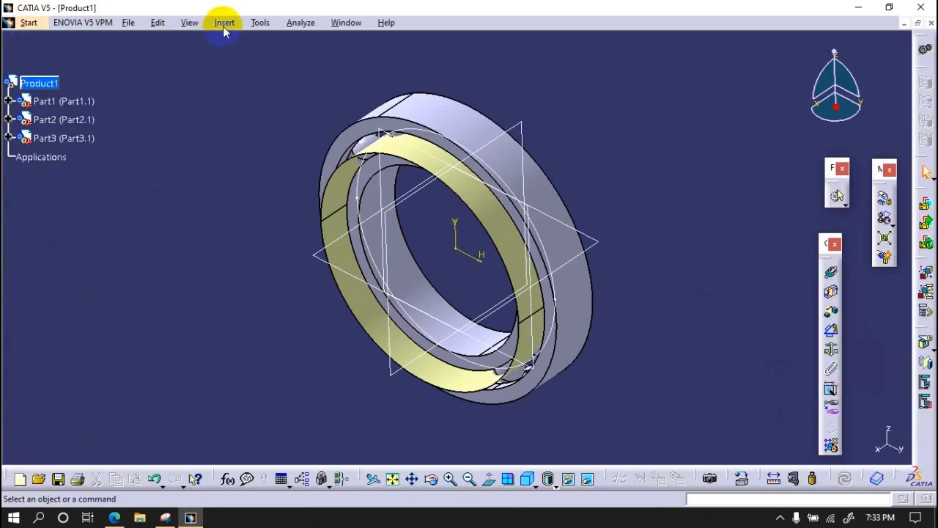
- Add coincidence constraints between the axes of Part1 and Part2, and between the axes of Part2 and Part3
left_click(830, 273)
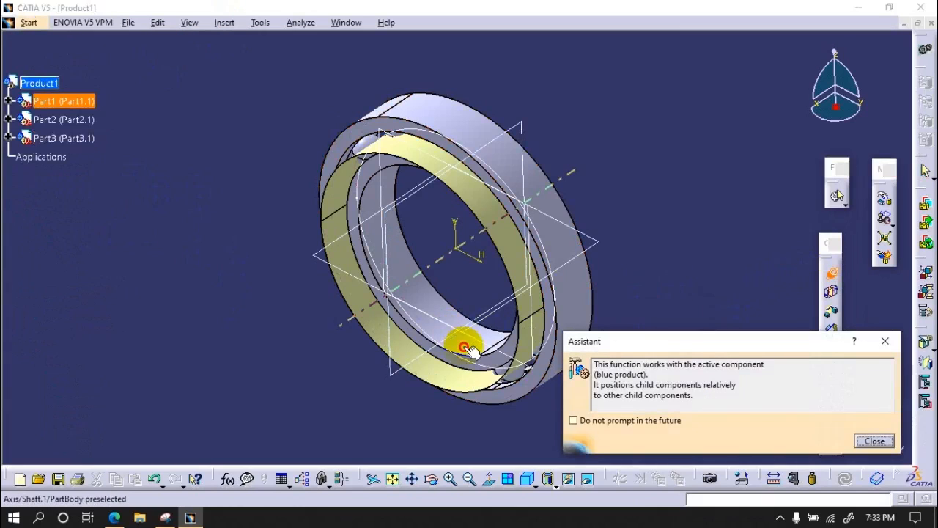
left_click(469, 351)
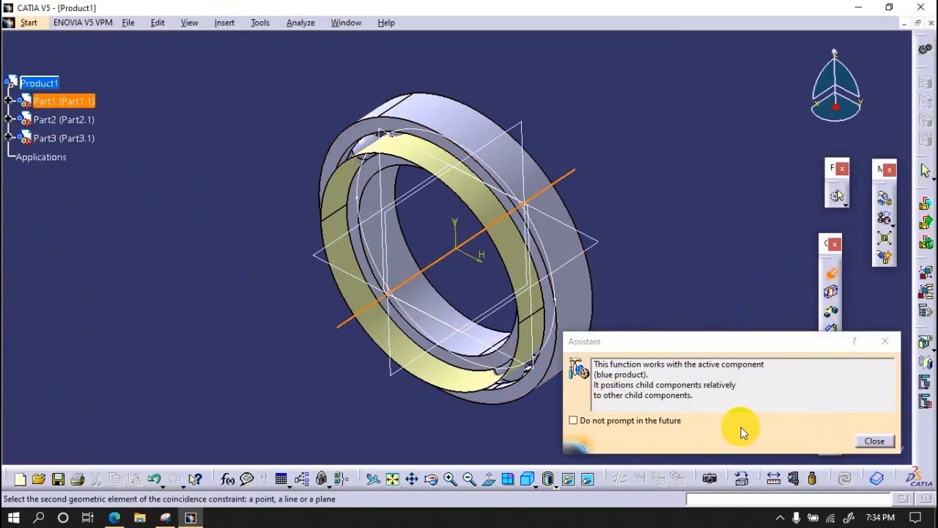
left_click(520, 243)
left_click(830, 273)
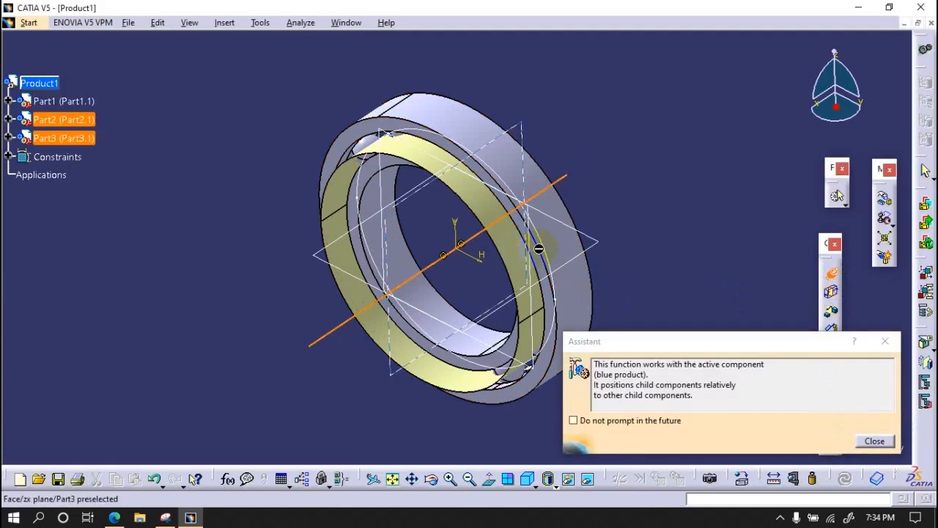
key("Escape")
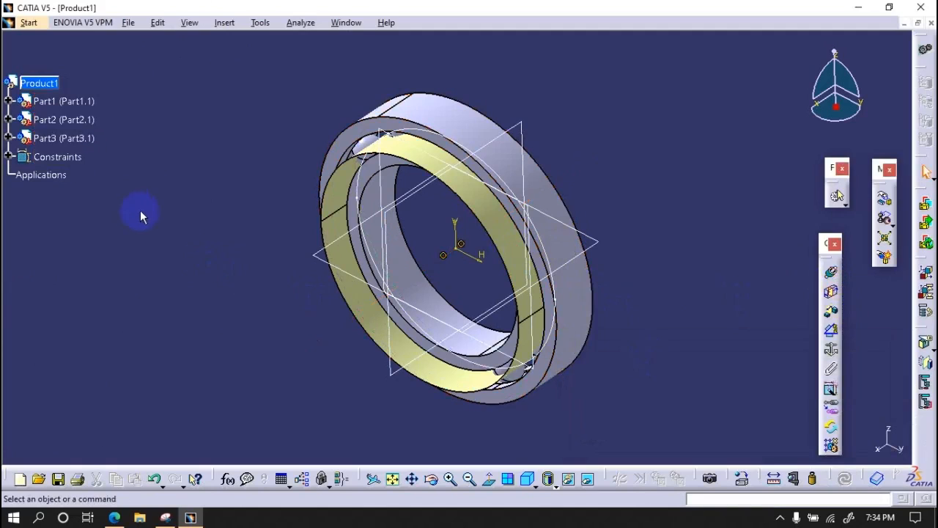
- Hide Part2's extruded surface and the circle sketch it was built from
right_click(424, 165)
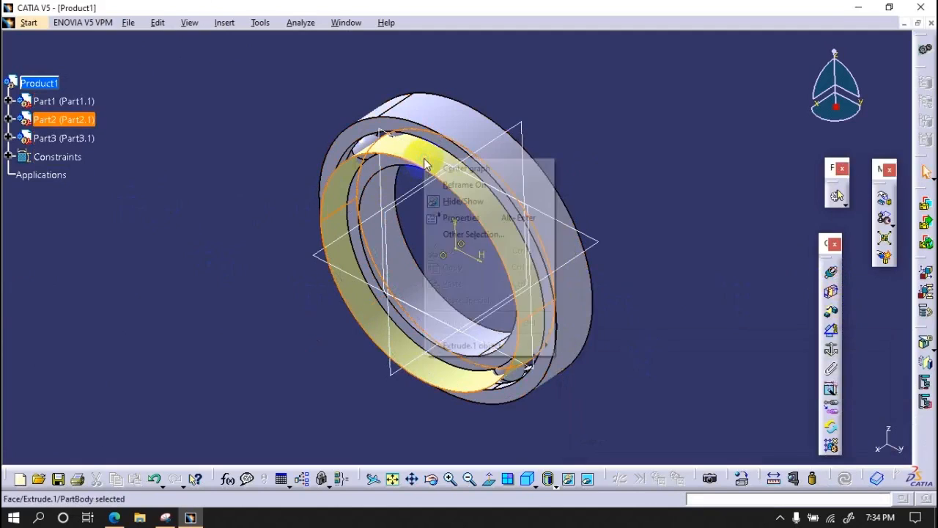
left_click(456, 202)
right_click(367, 161)
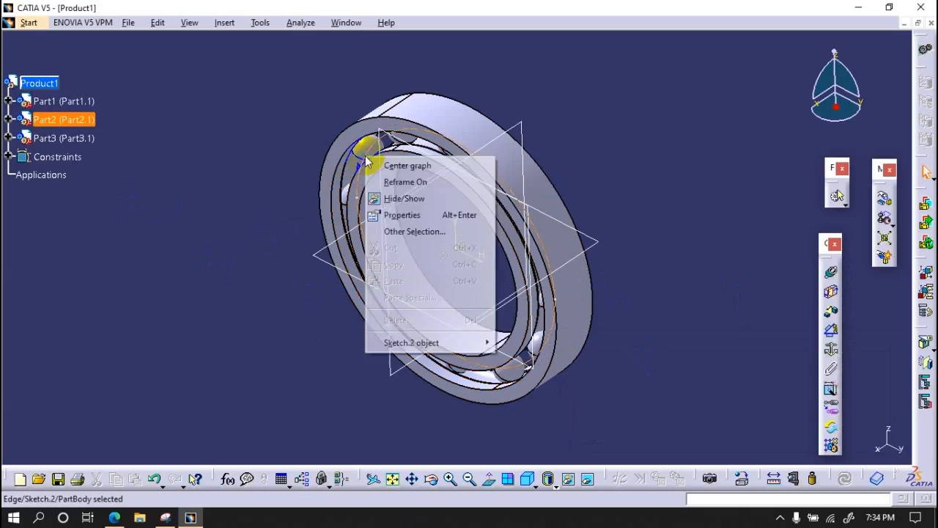
left_click(400, 202)
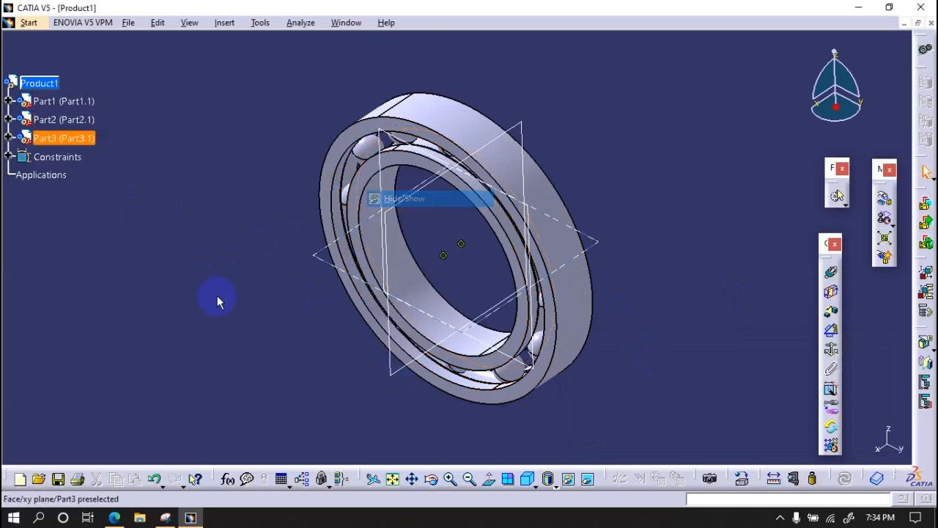
- Run the constraints analysis on Product1 and check the components' degrees of freedom
left_click(300, 22)
left_click(323, 72)
left_click(810, 233)
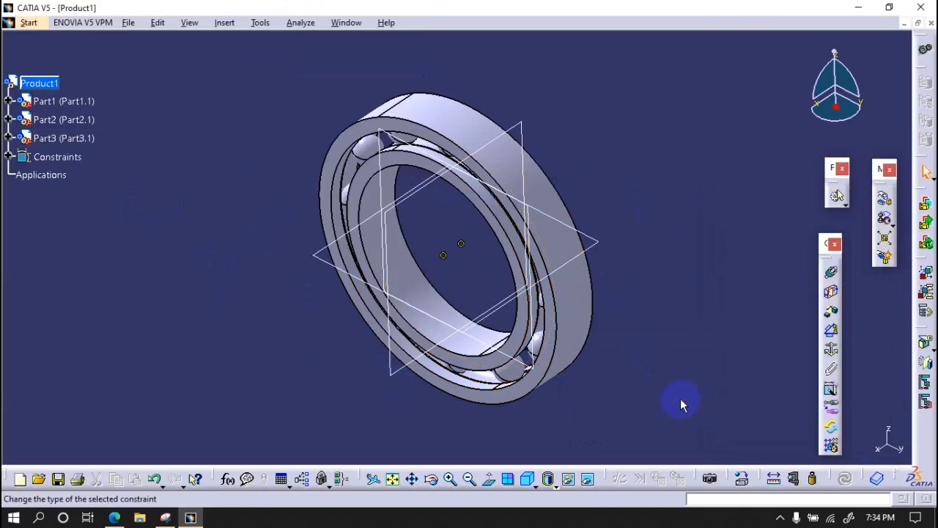
left_click(831, 311)
left_click(830, 327)
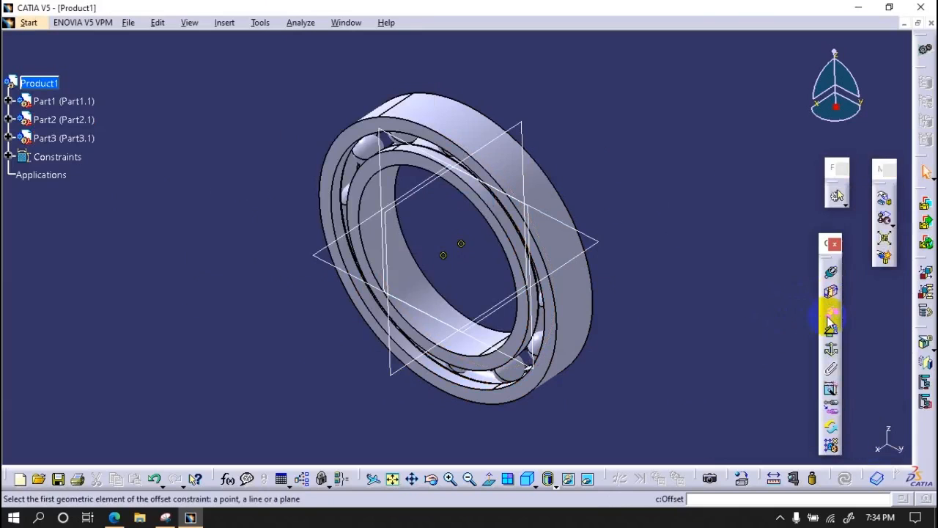
left_click(522, 334)
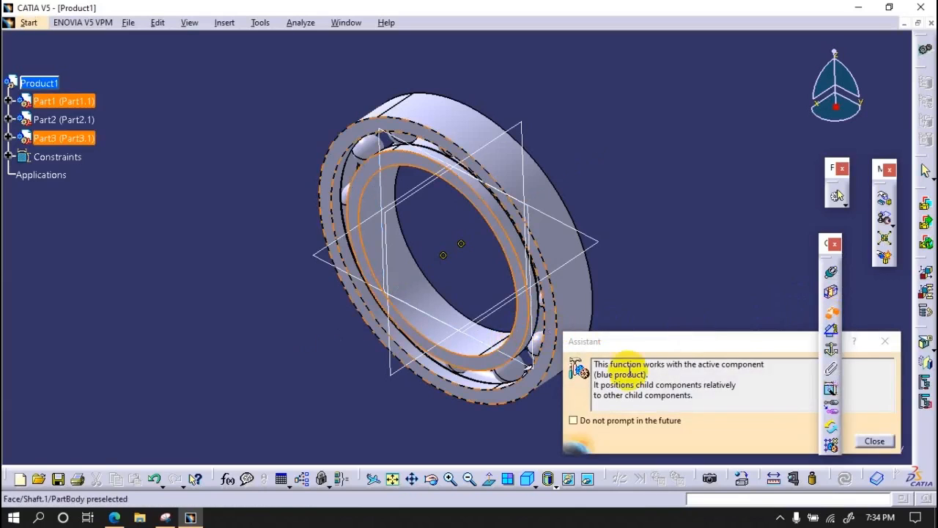
left_click(874, 440)
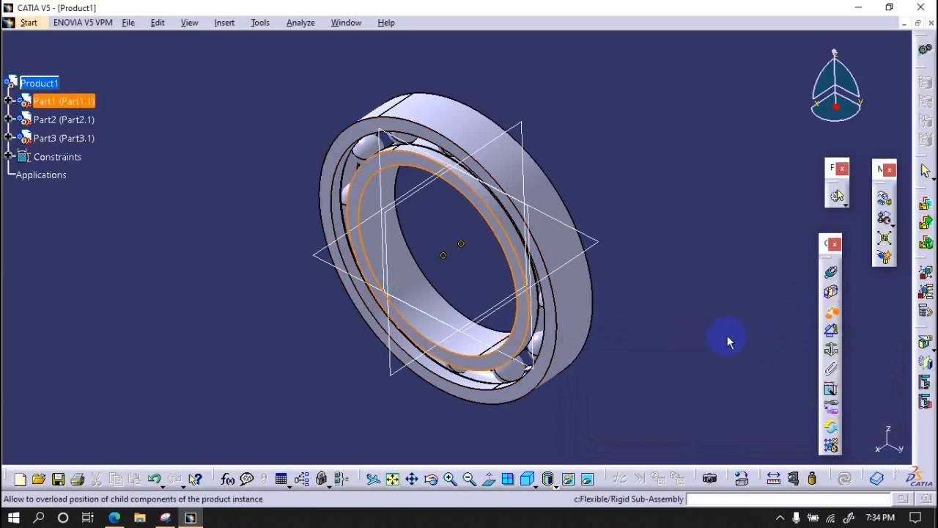
left_click(830, 292)
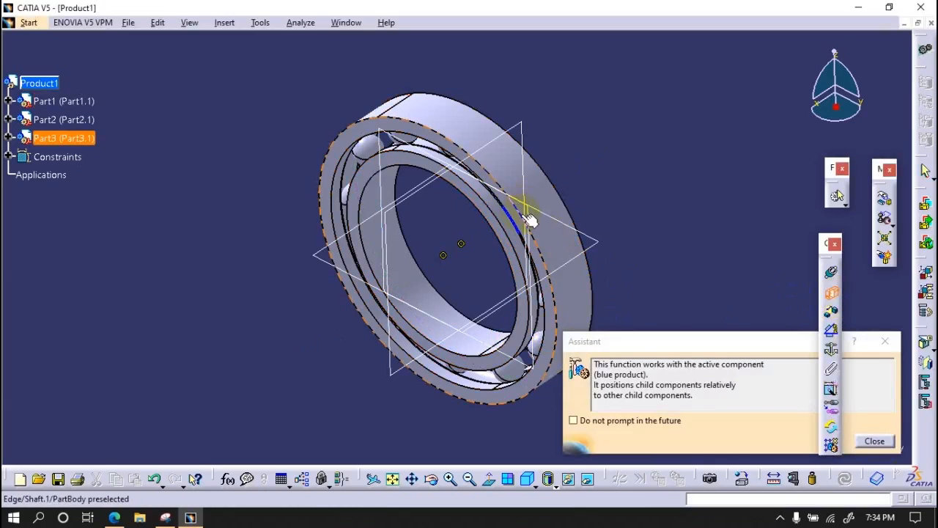
- Expand Part1, Part2 and Part3 in the specification tree to expose their reference planes, and dismiss the assistant message
left_click(8, 102)
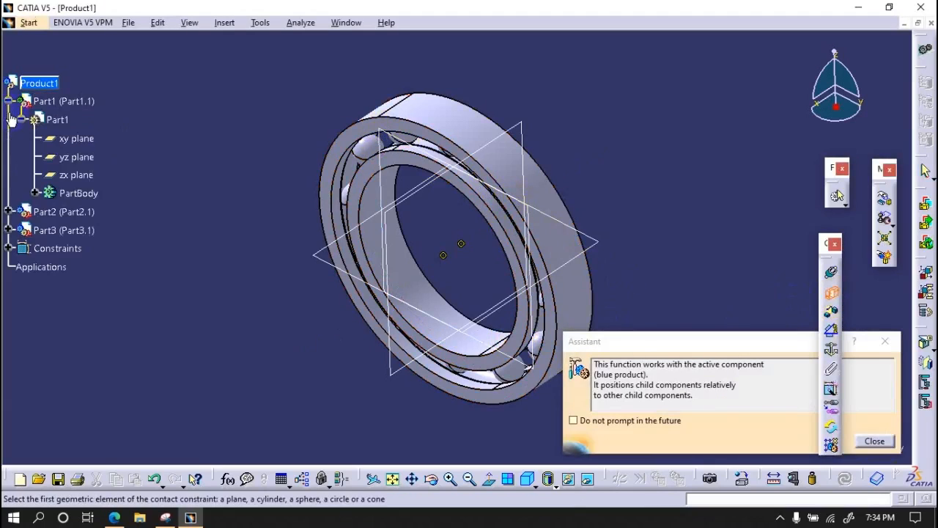
left_click(9, 212)
left_click(8, 322)
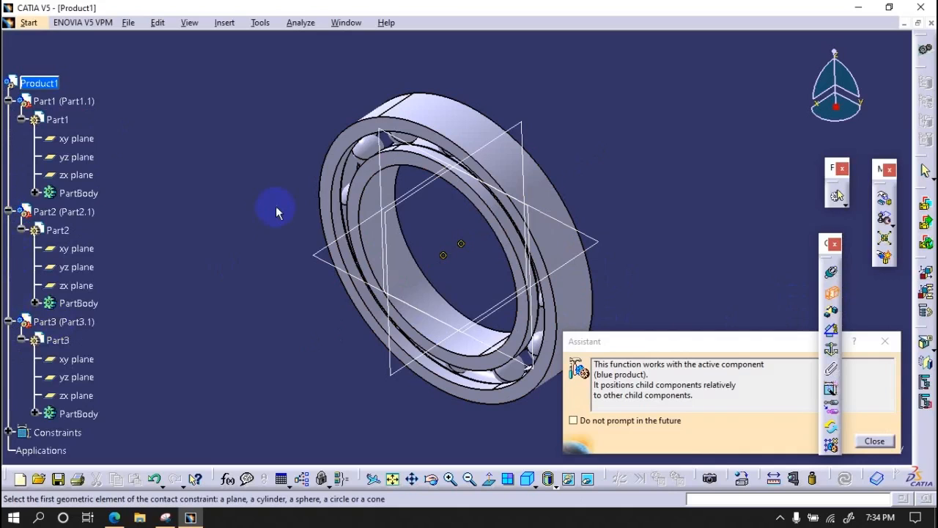
middle_click_drag(522, 242, 441, 292)
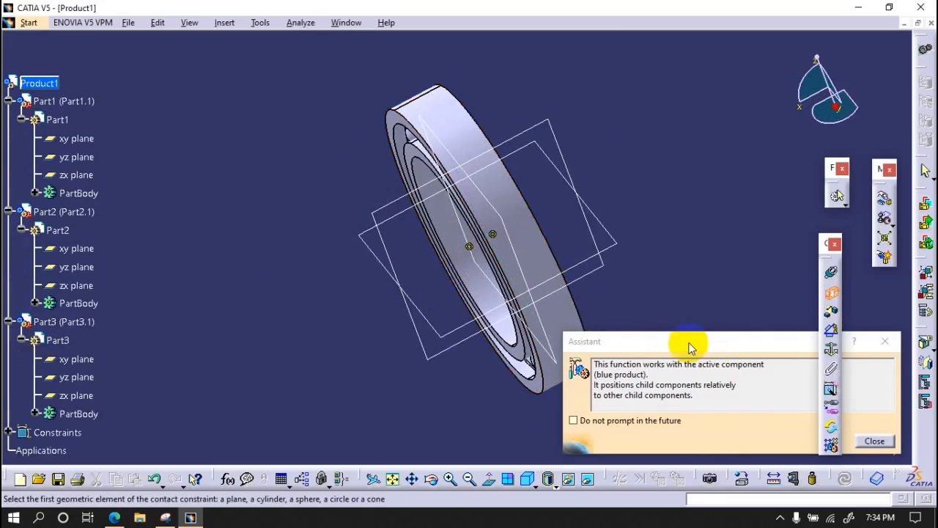
left_click_drag(687, 343, 542, 317)
left_click(733, 423)
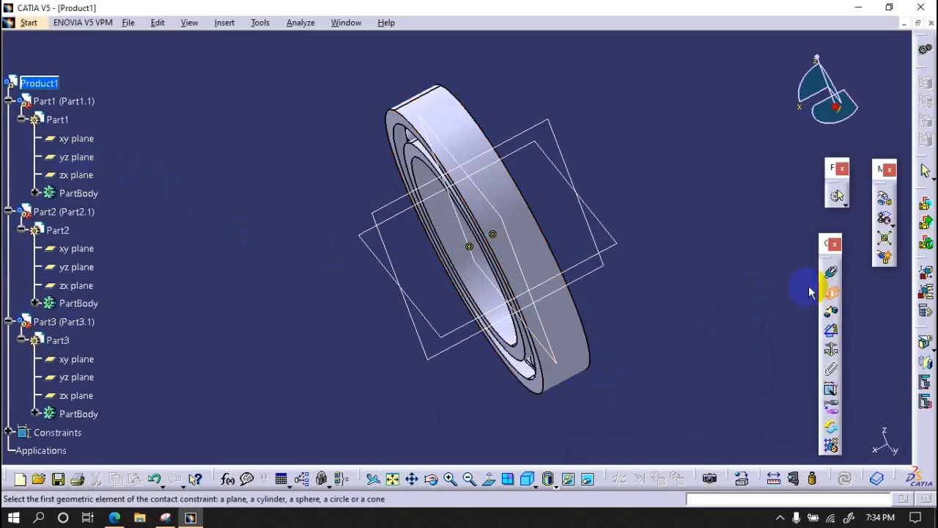
- Add a coincidence constraint between the yz planes of Part1 and Part2
left_click(830, 292)
left_click(830, 272)
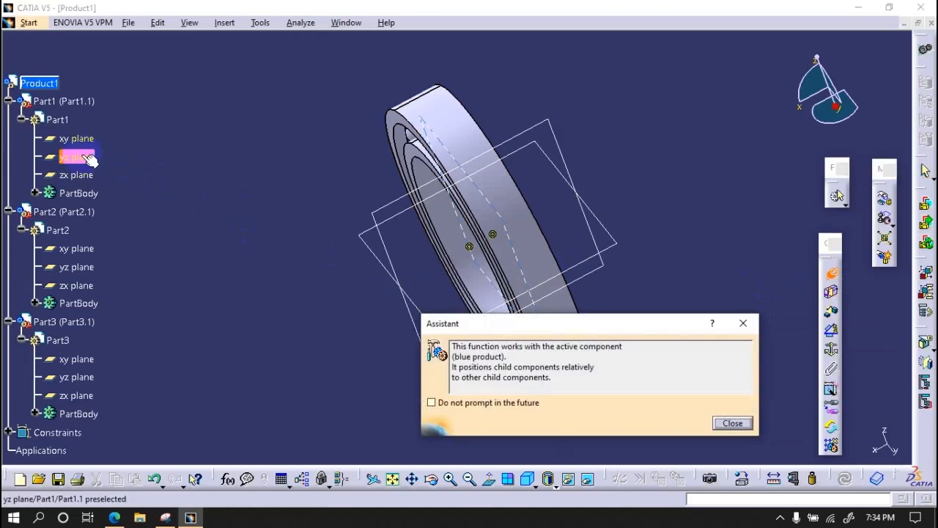
left_click(86, 157)
left_click(85, 271)
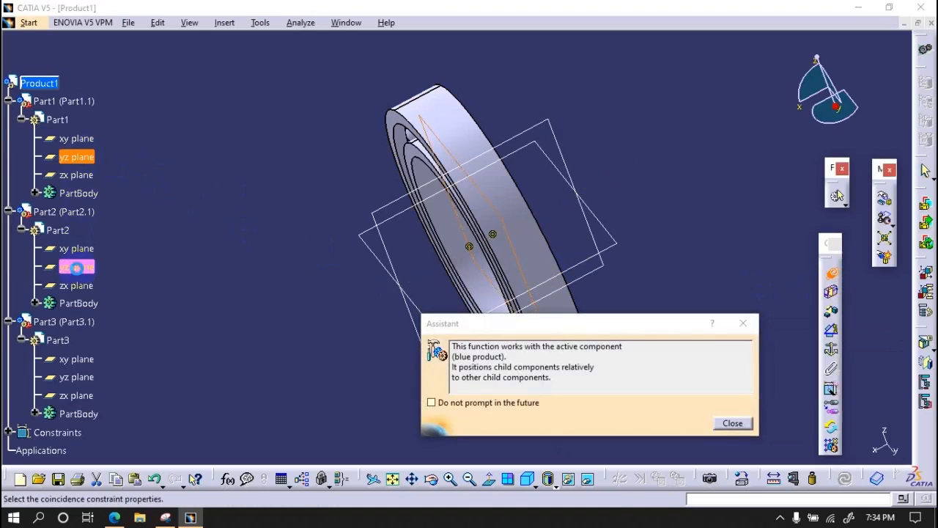
left_click(808, 442)
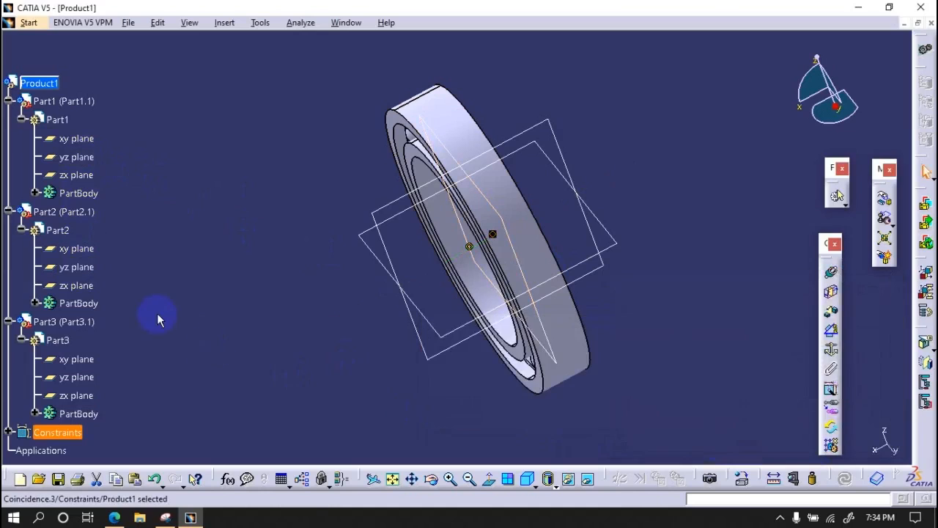
- Try to add a coincidence constraint between the yz planes of Part2 and Part3
left_click(831, 272)
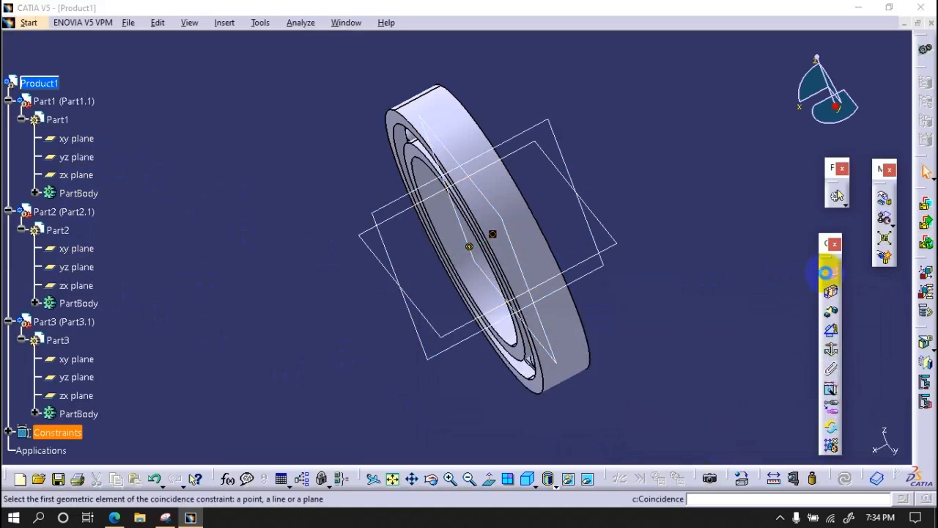
left_click(82, 268)
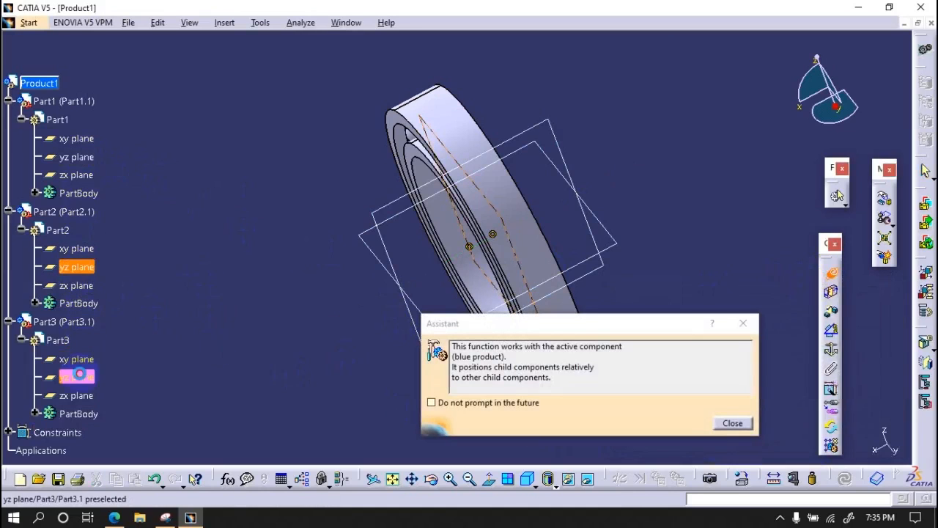
left_click(77, 377)
left_click(806, 442)
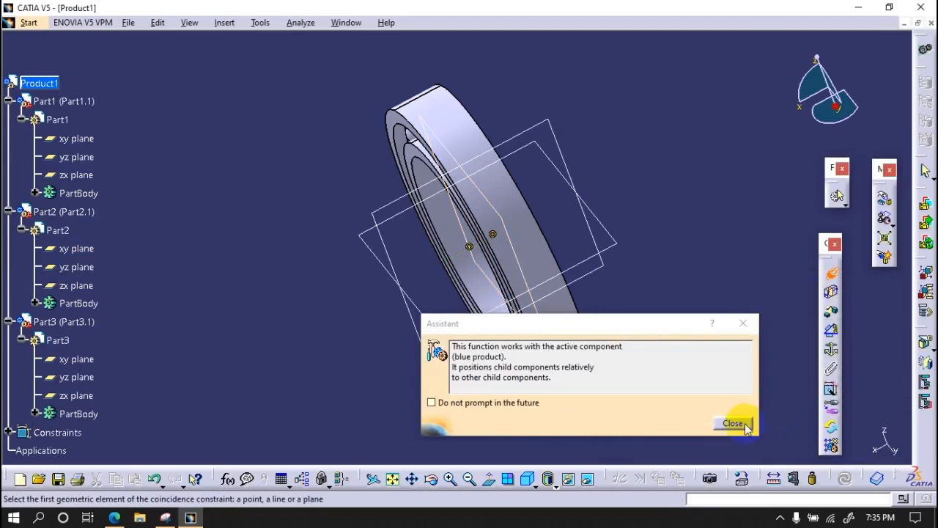
- Fix Part1, the inner ring, in place with a Fix constraint
middle_click_drag(469, 346, 503, 329)
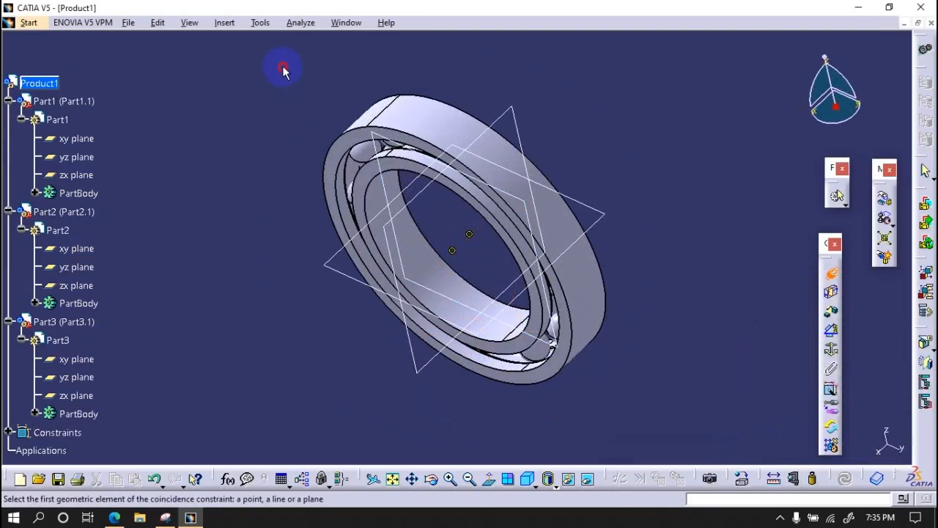
left_click(300, 22)
left_click(458, 184)
left_click(832, 350)
left_click(497, 321)
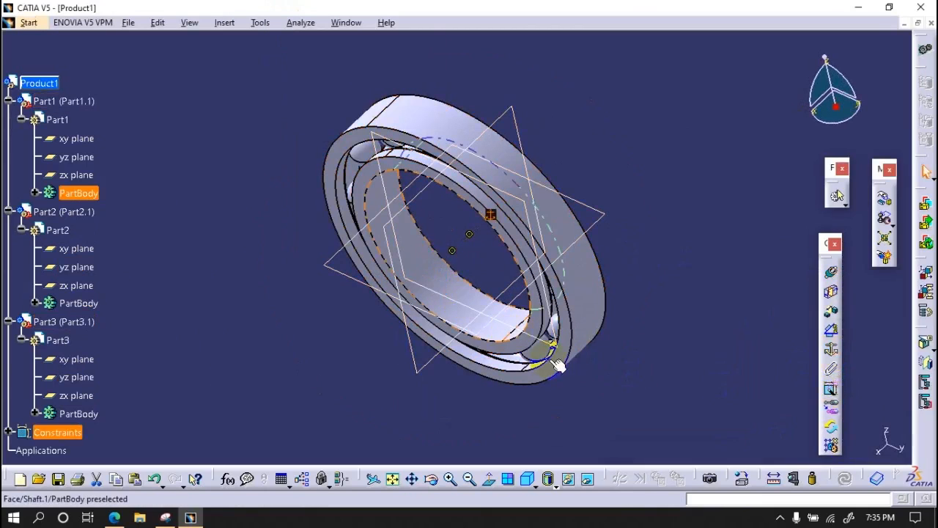
- Analyze the product's constraints and display the remaining degrees of freedom of Part3
left_click(300, 22)
left_click(314, 71)
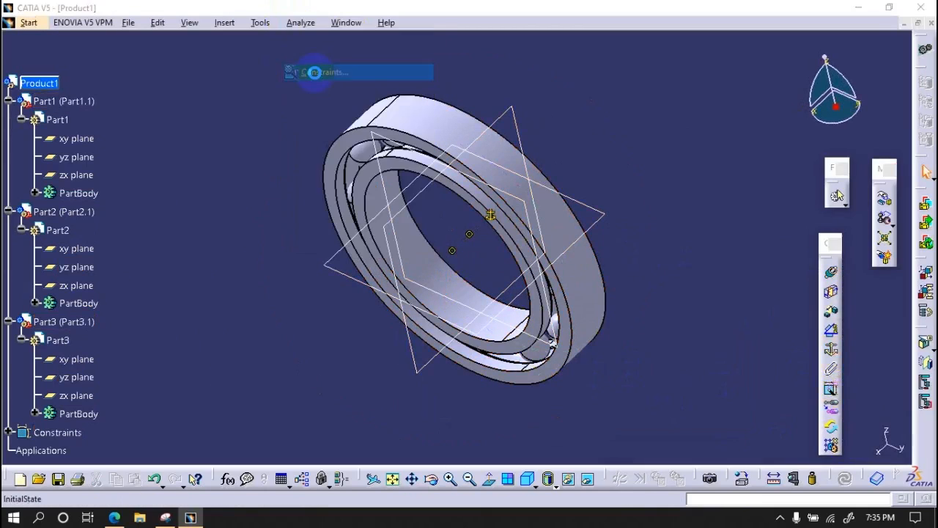
left_click(795, 231)
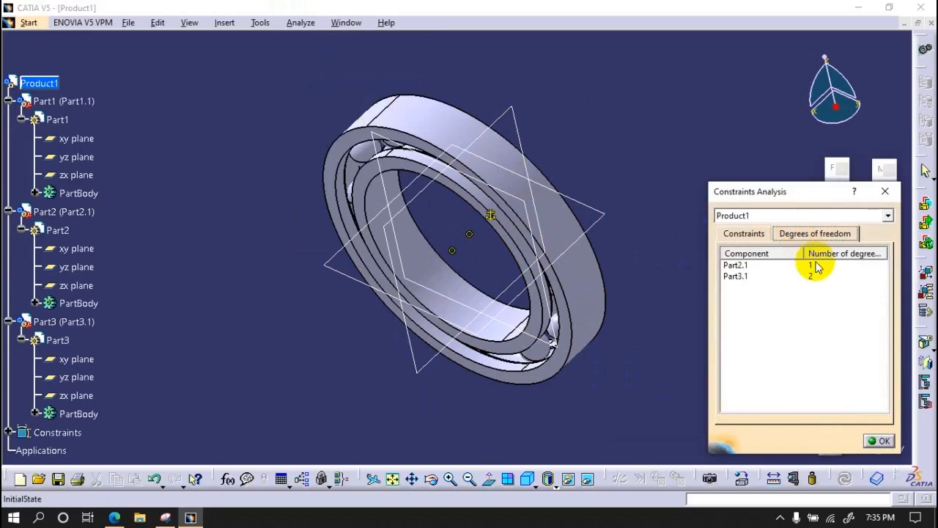
double_click(810, 275)
left_click(876, 443)
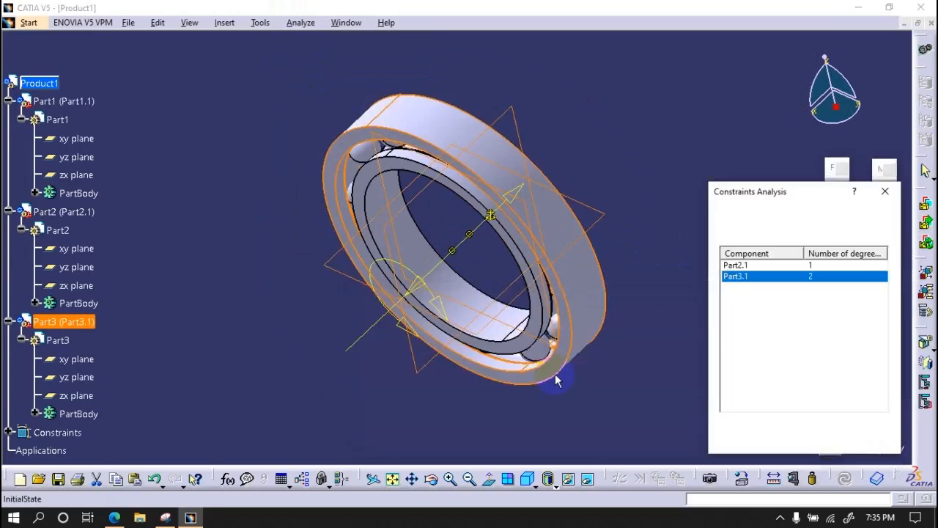
left_click(879, 441)
- Collapse the three parts in the specification tree and switch to the DMU Kinematics workbench
middle_click_drag(406, 162, 444, 114)
left_click(8, 101)
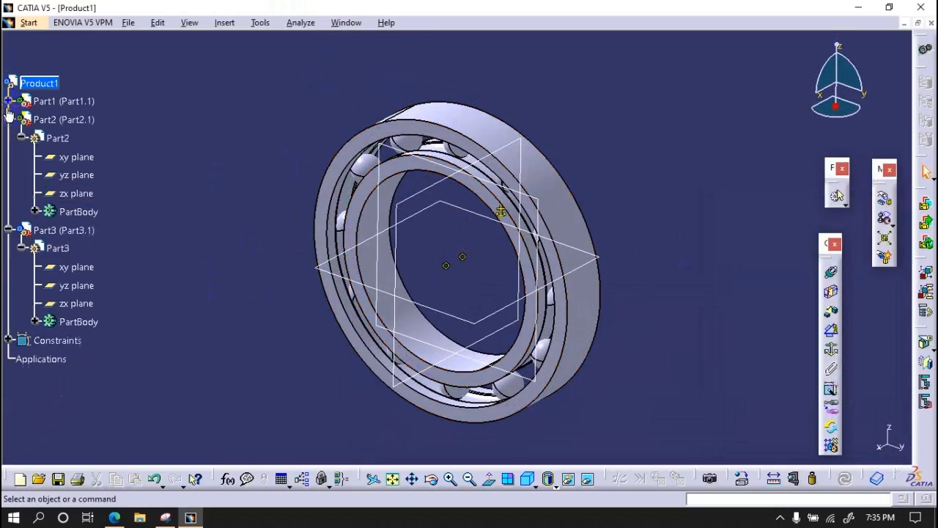
left_click(8, 120)
left_click(8, 138)
left_click(38, 27)
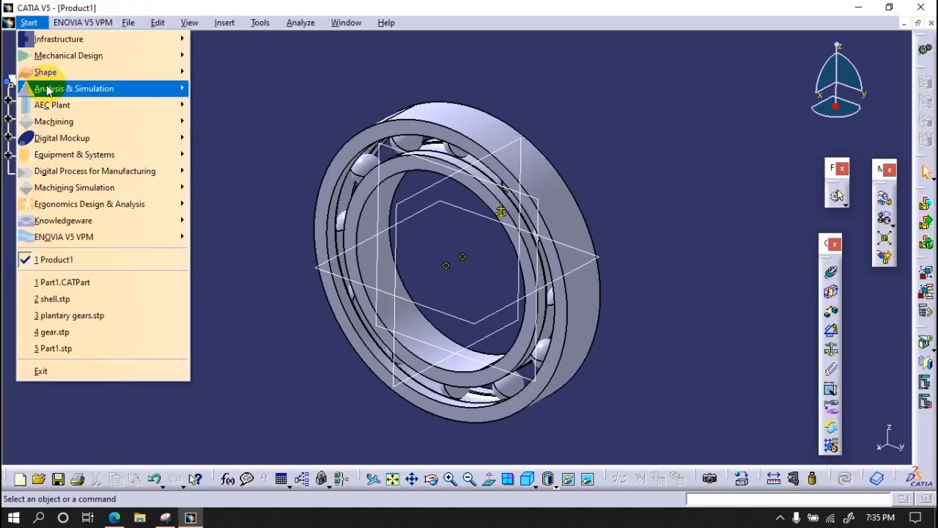
mouse_move(62, 137)
left_click(230, 170)
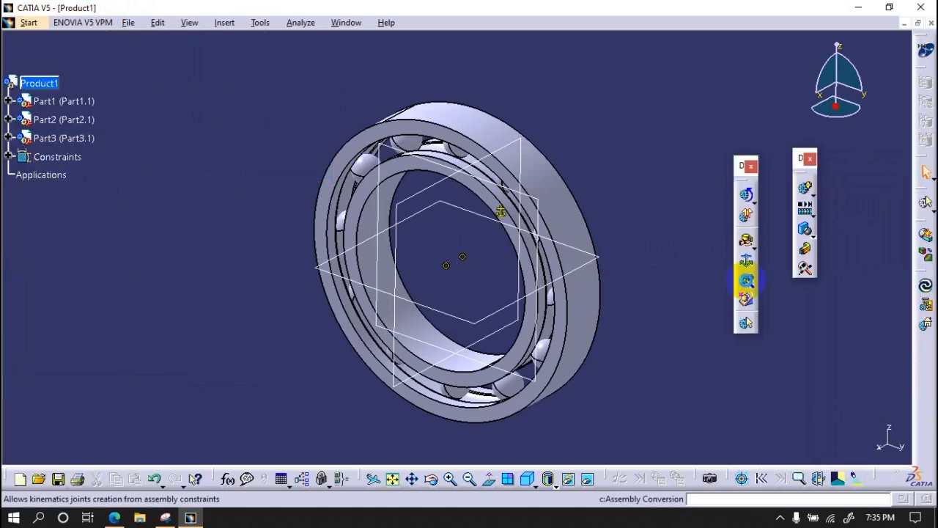
- Create a new mechanism named Mechanism.1 and automatically convert the assembly constraints into joints
left_click(746, 280)
left_click(822, 397)
left_click(812, 441)
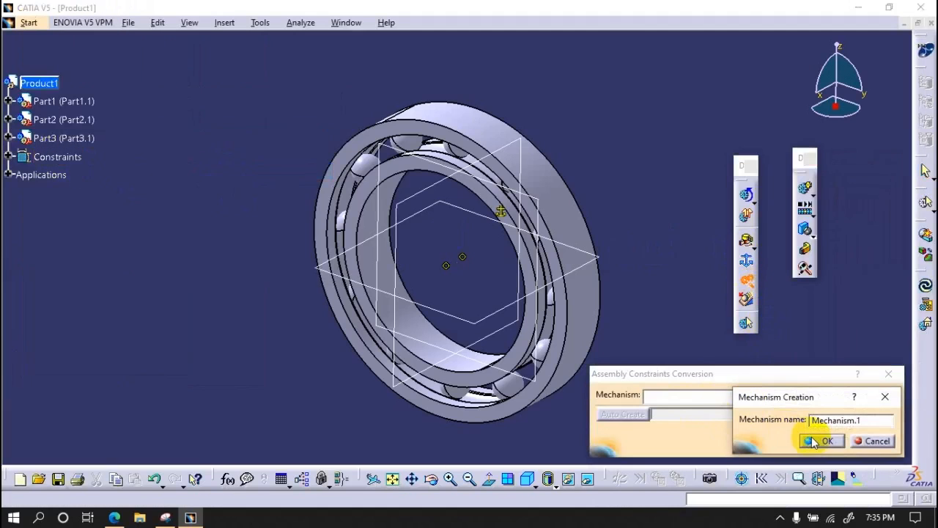
left_click(640, 414)
left_click(821, 444)
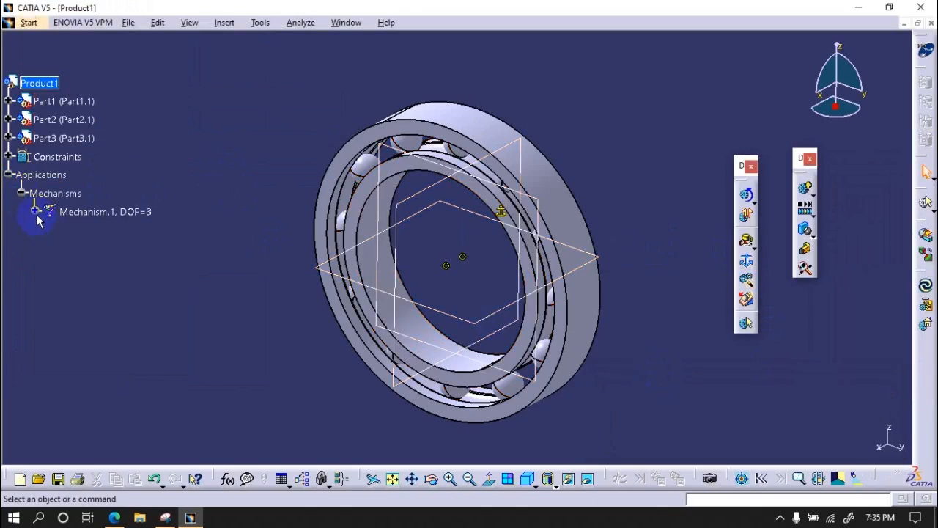
- Expand the mechanism's joints and make the revolute joint between Part1 and Part2 angle driven
left_click(49, 230)
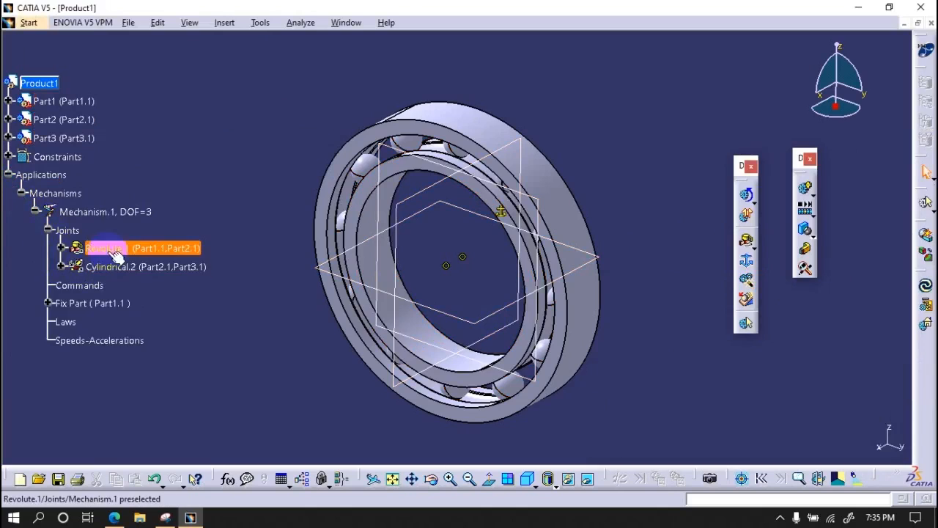
double_click(95, 247)
left_click(651, 385)
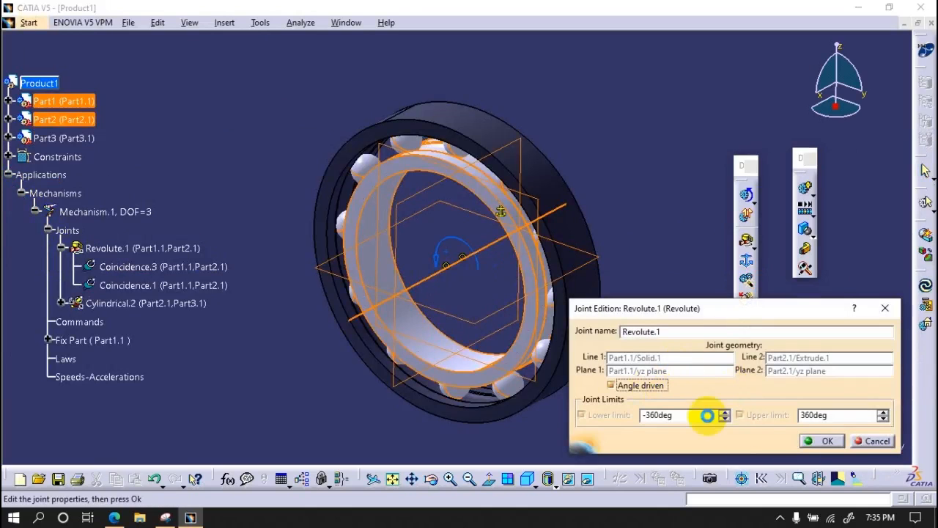
left_click(821, 444)
- Make the cylindrical joint between Part2 and Part3 angle driven
double_click(140, 285)
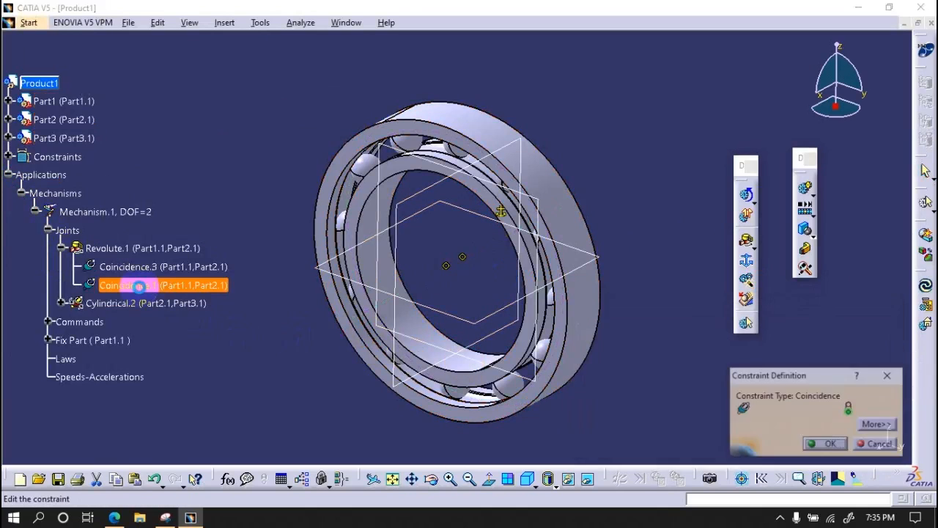
left_click(823, 443)
double_click(139, 303)
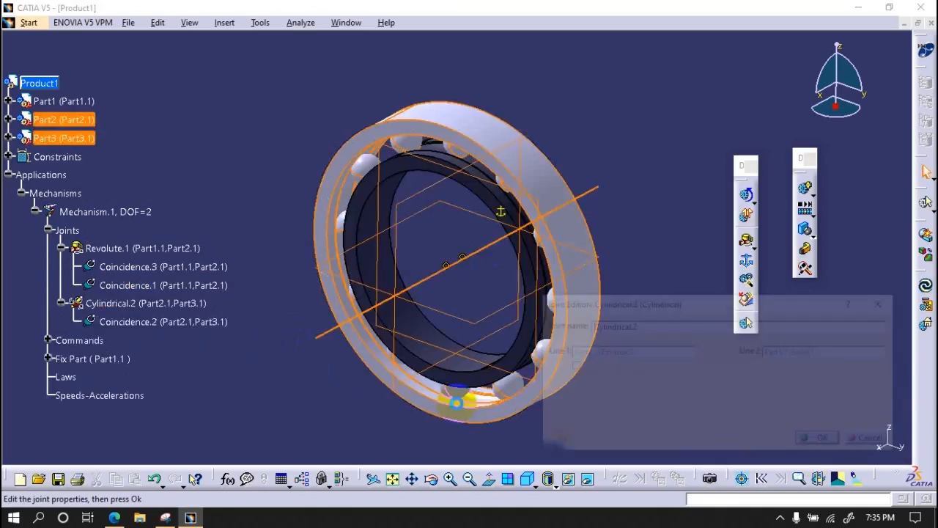
left_click(808, 442)
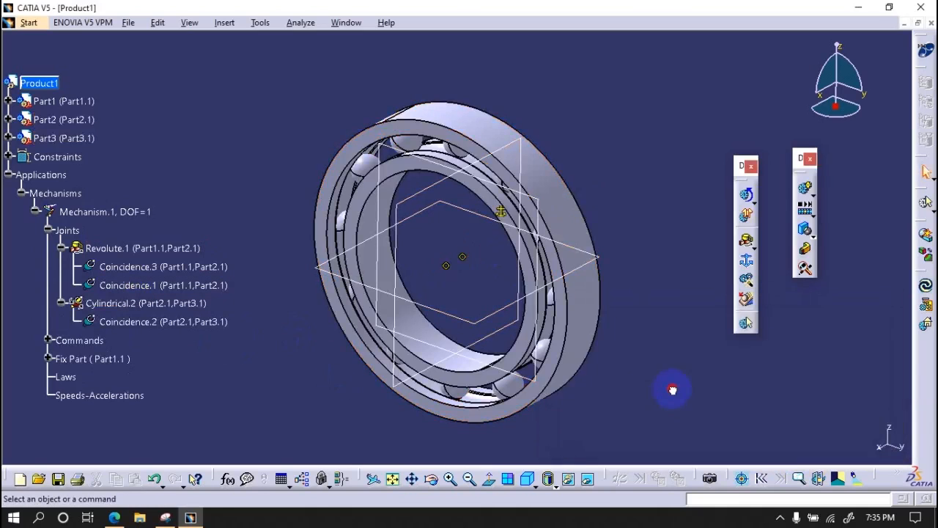
middle_click_drag(456, 252, 447, 263)
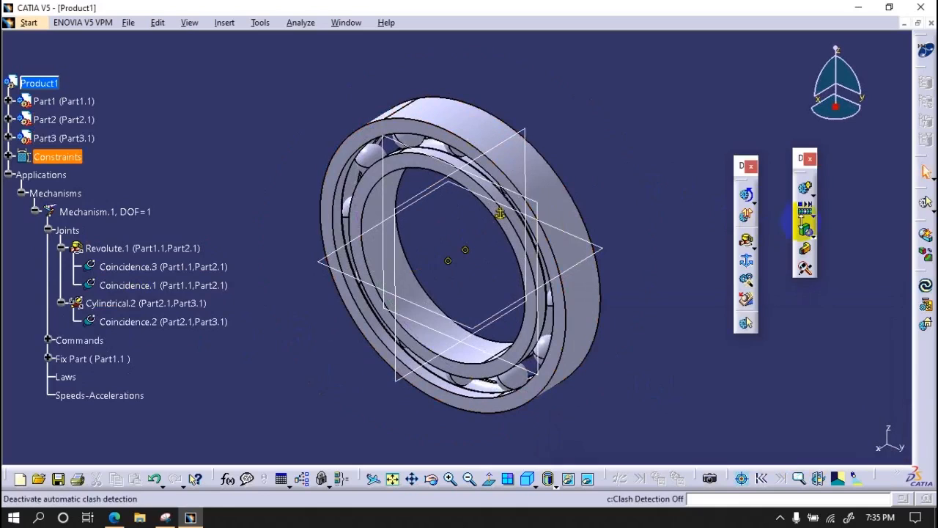
left_click(805, 188)
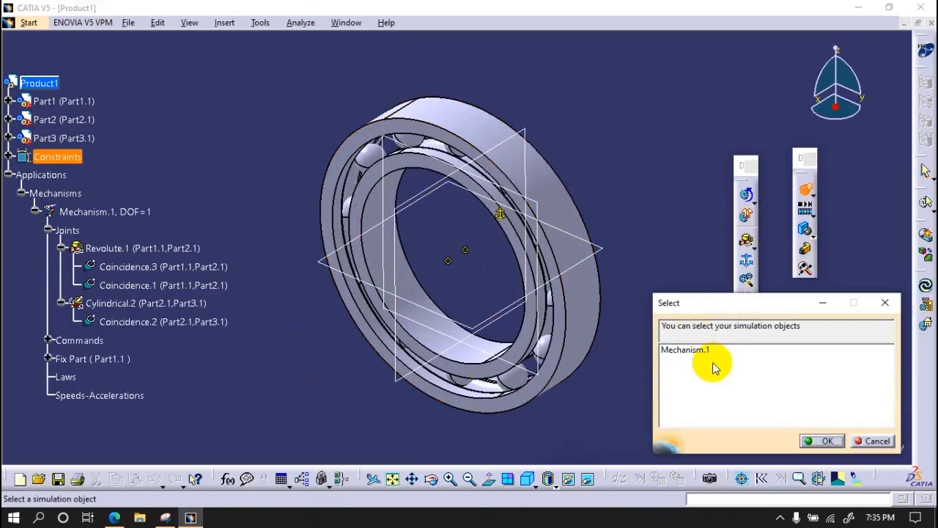
left_click(685, 349)
left_click(805, 439)
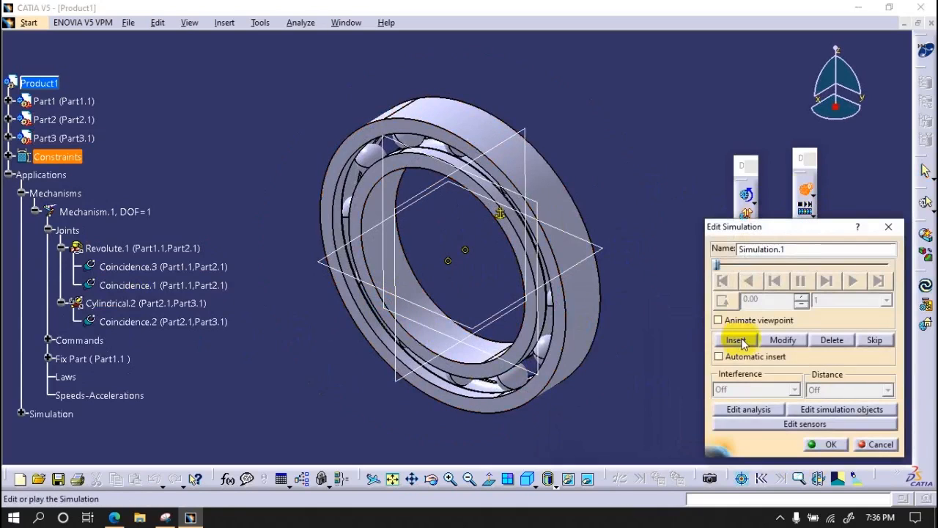
left_click(878, 444)
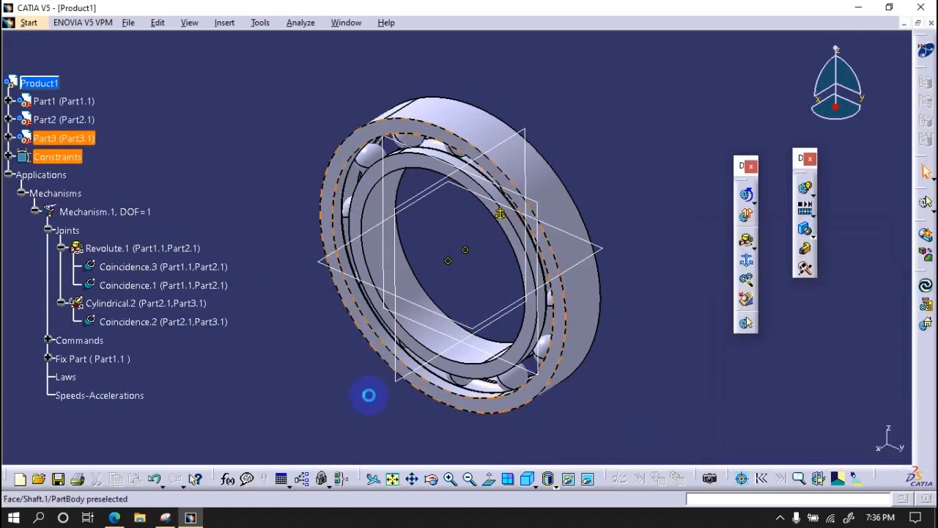
- Make the cylindrical joint between Part2 and Part3 length driven as well
left_click(126, 303)
double_click(126, 303)
left_click(724, 370)
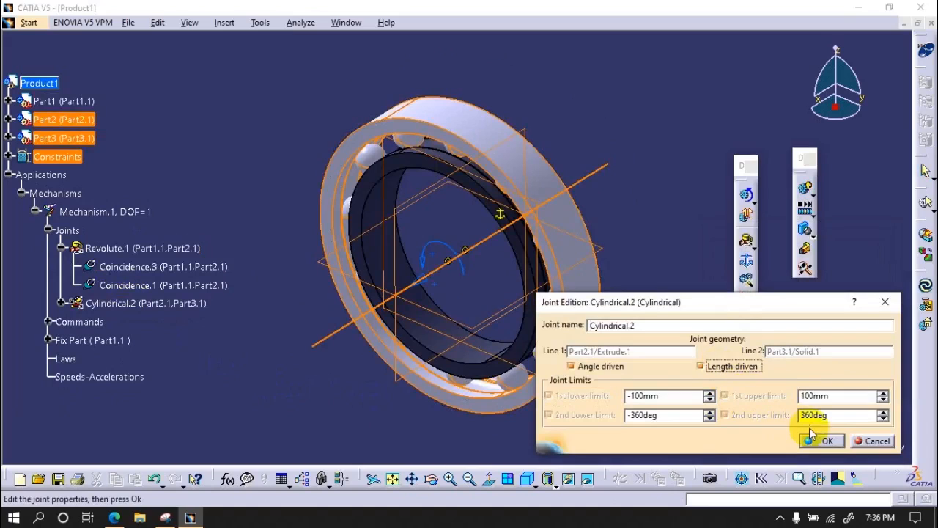
left_click(819, 441)
left_click(528, 289)
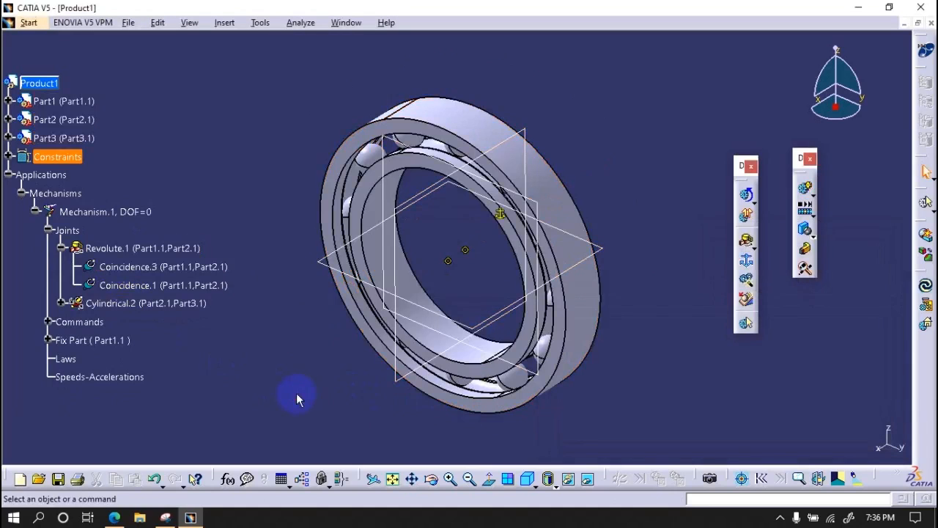
- Start a simulation of Mechanism.1 and insert a shot with Command.1 moved to 360
left_click(21, 193)
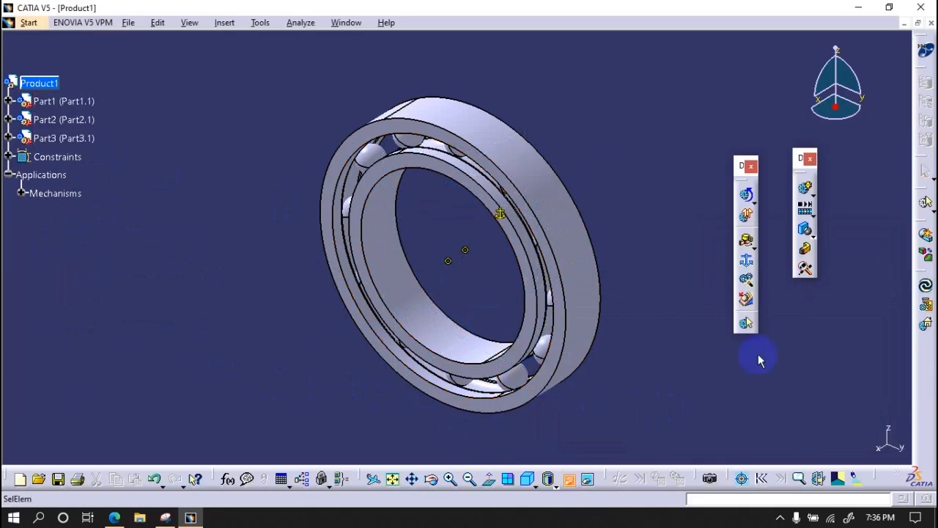
left_click(805, 188)
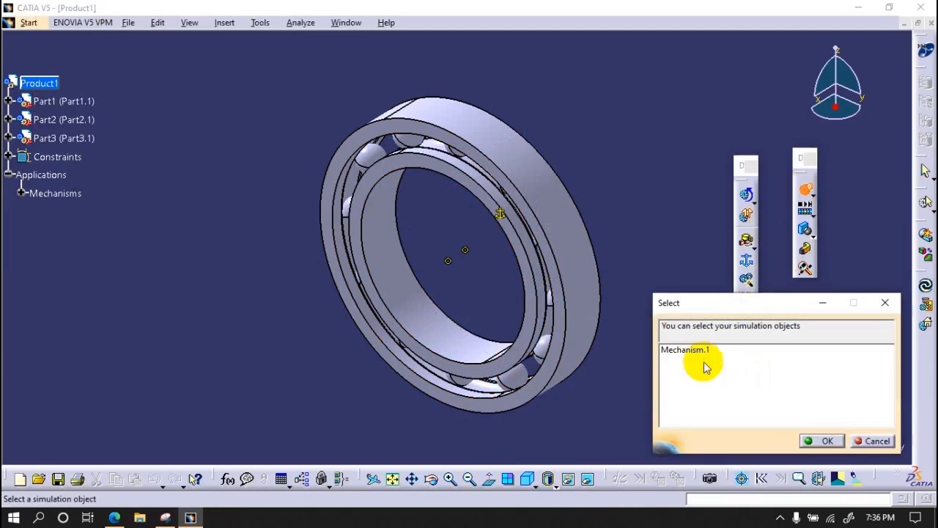
left_click(696, 350)
left_click(804, 440)
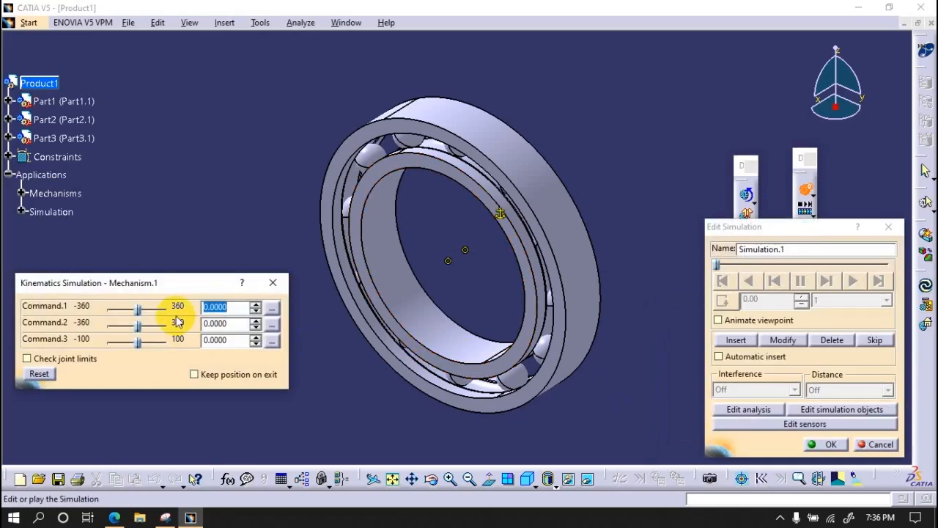
left_click_drag(137, 309, 177, 315)
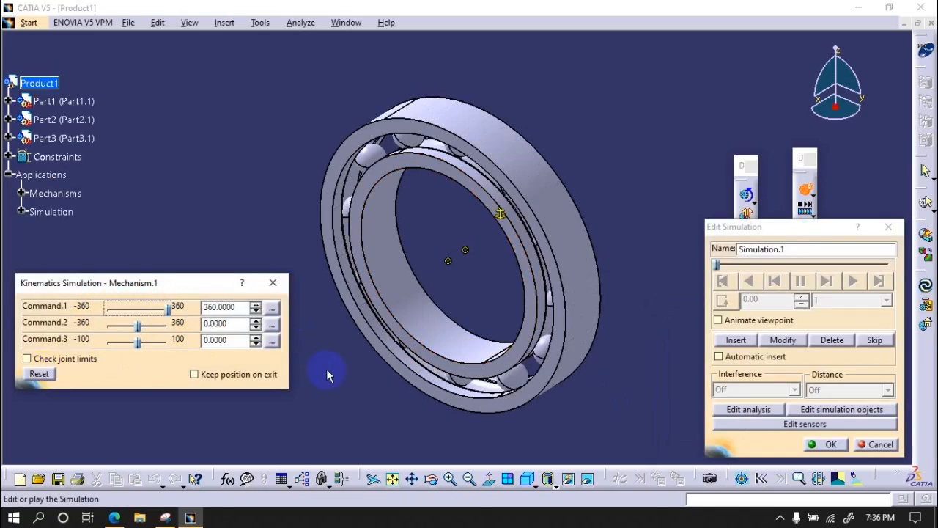
left_click(736, 342)
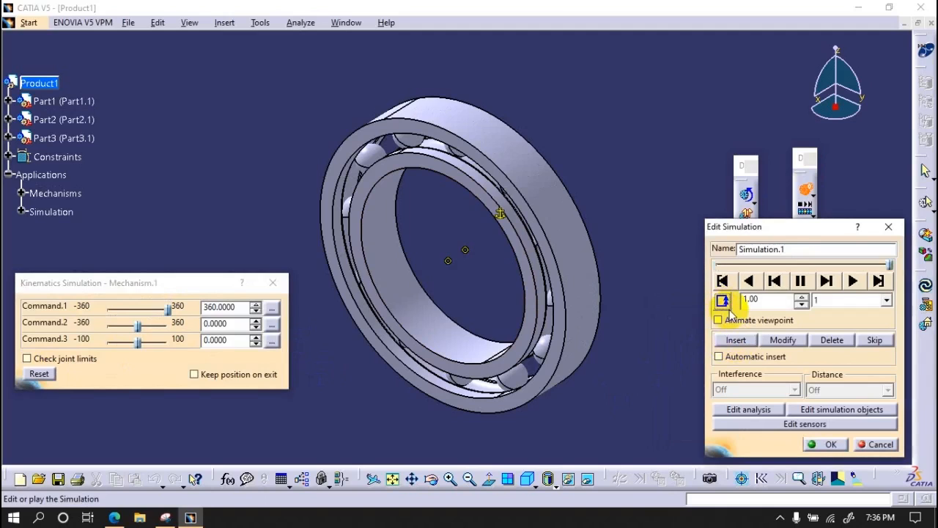
- Play the bearing simulation with interpolation steps of 0.04 and 0.01, and close it without keeping it
left_click(833, 300)
left_click(831, 344)
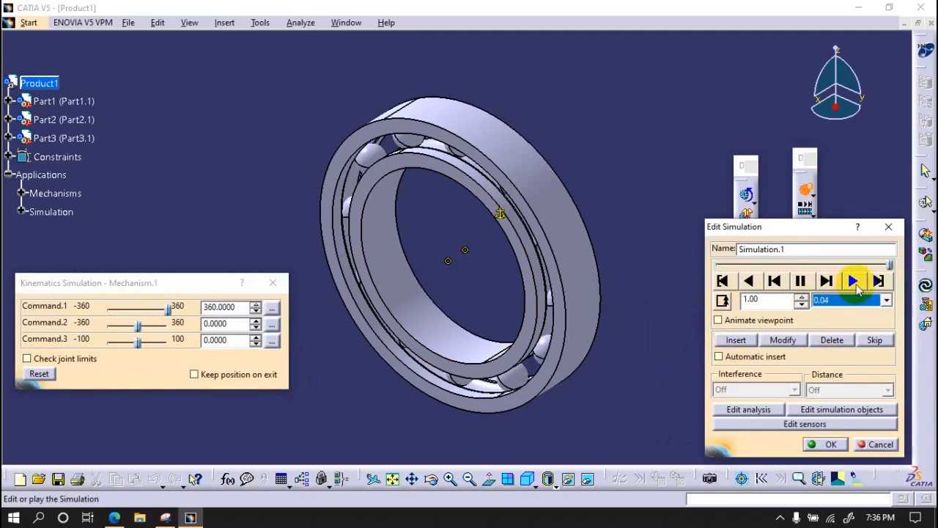
left_click(856, 285)
left_click(830, 302)
left_click(824, 365)
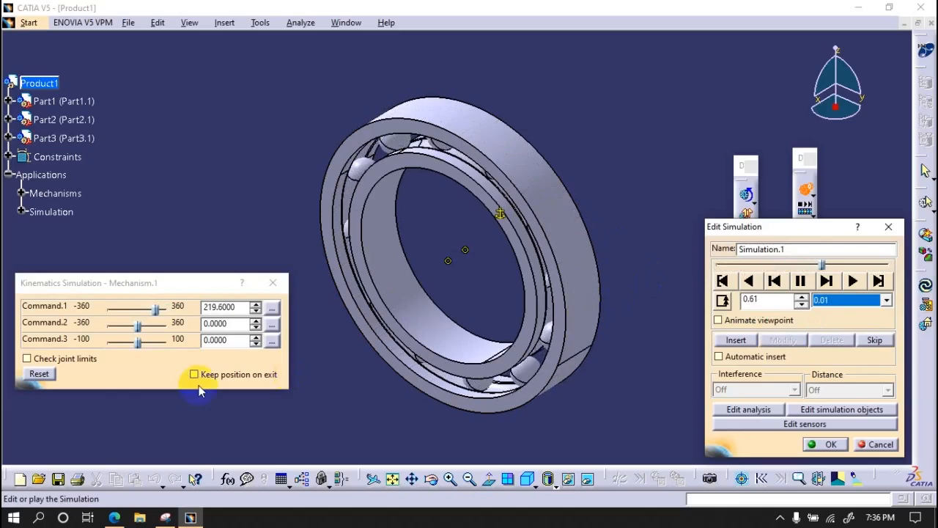
left_click(877, 445)
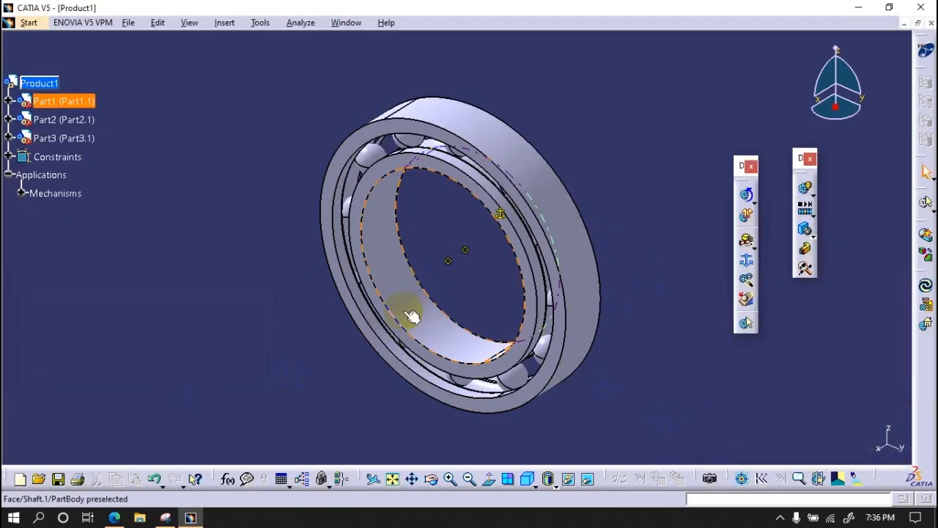
- Hide the product's assembly constraints so their symbols no longer cover the bearing
middle_click_drag(563, 286, 510, 262)
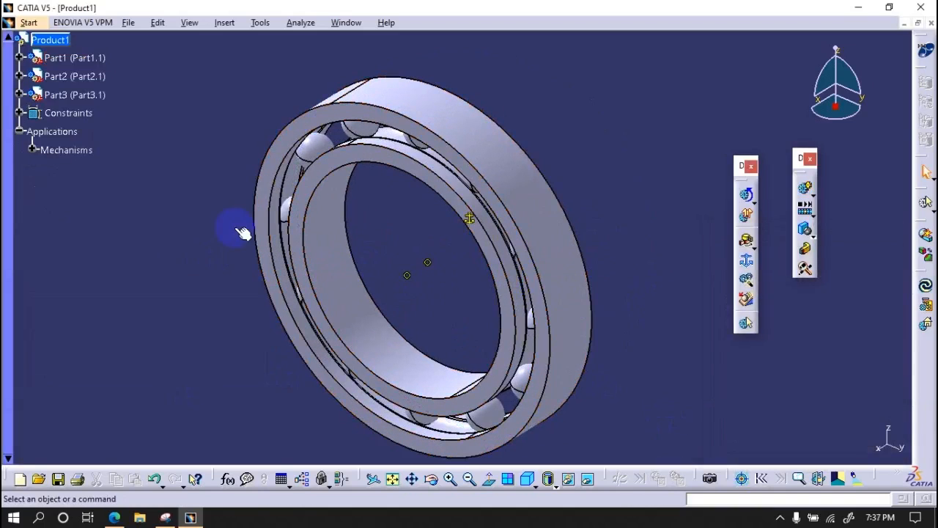
right_click(79, 115)
left_click(110, 155)
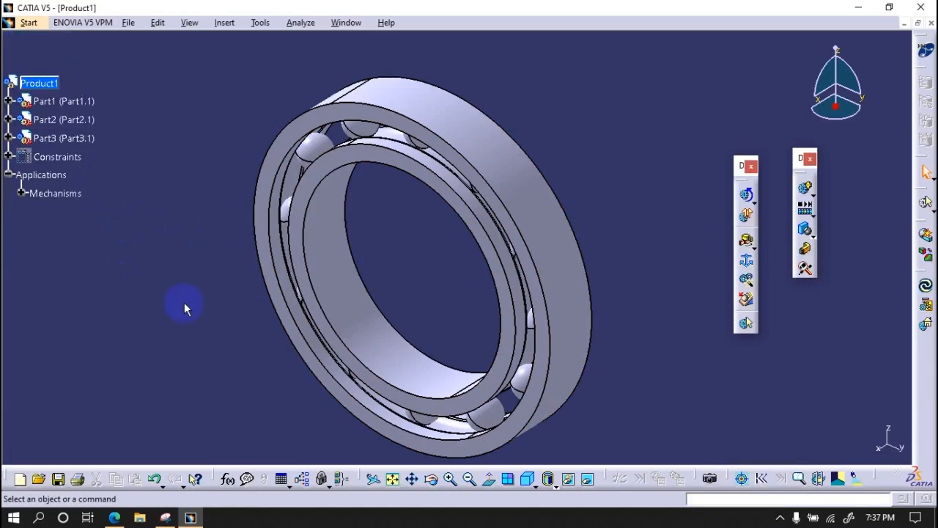
middle_click_drag(562, 314, 551, 331)
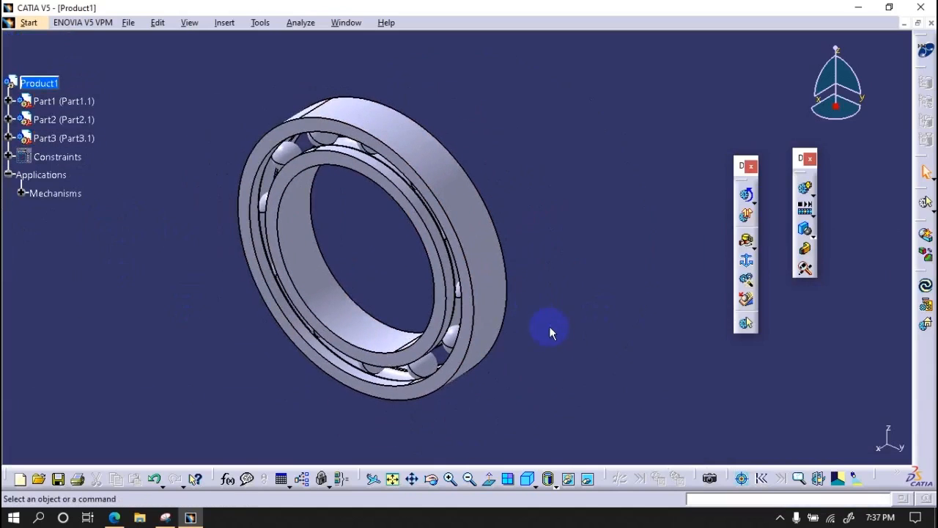